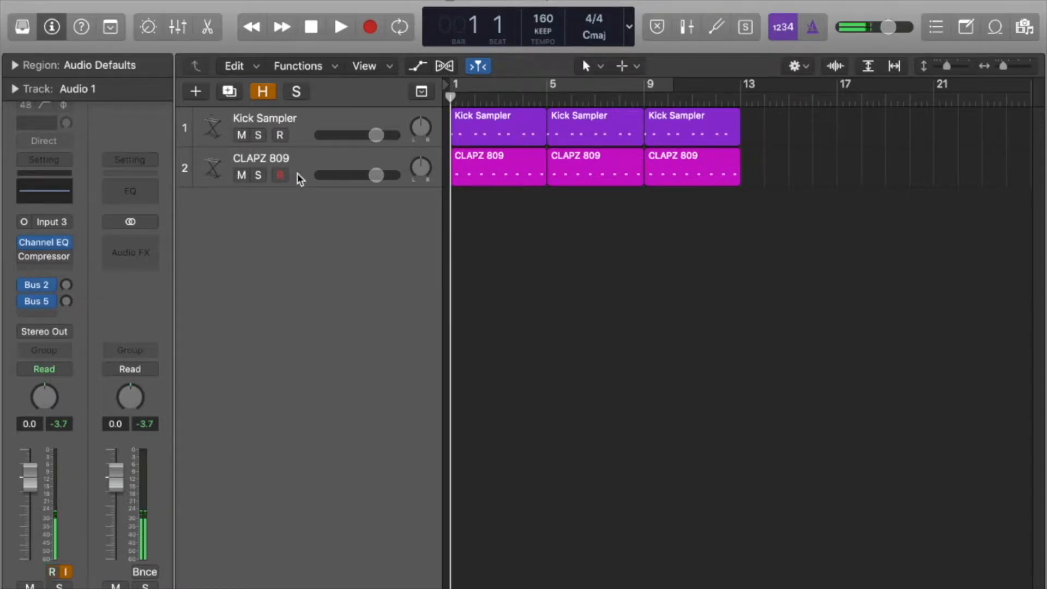
Play back the kick and clap loop from bar 1, then stop playback
key(space)
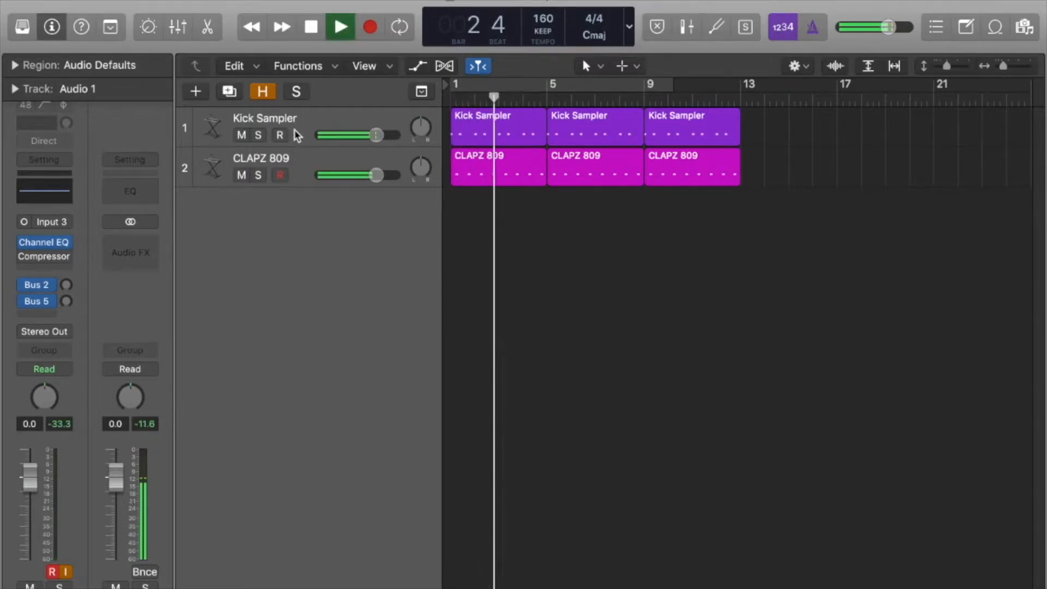
key(space)
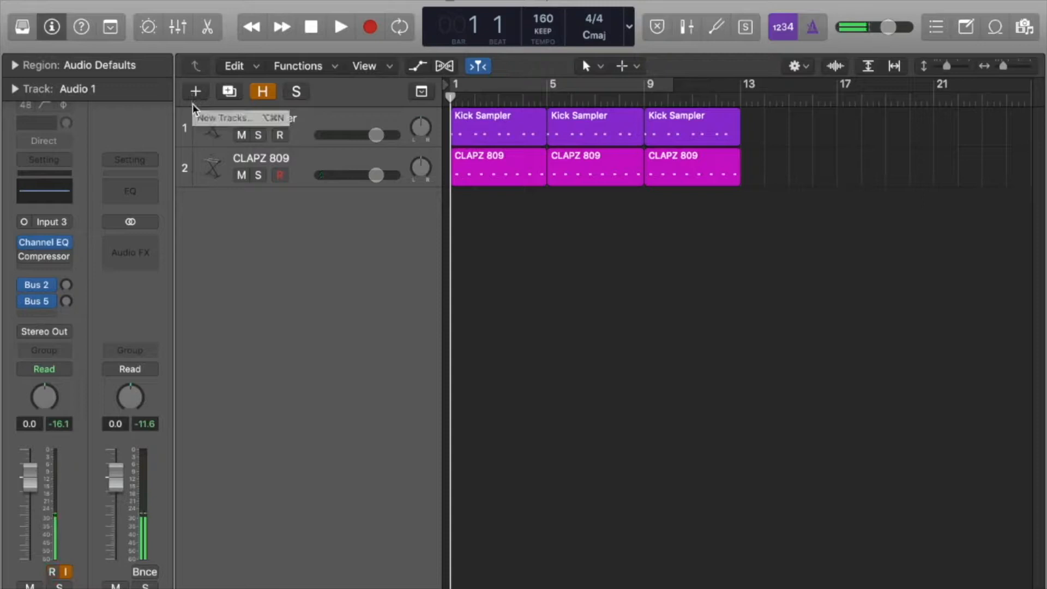
Import Missing U (Raw Vocal).wav from the Desktop as a new audio track below the beat, with its region at bar 13
click(59, 581)
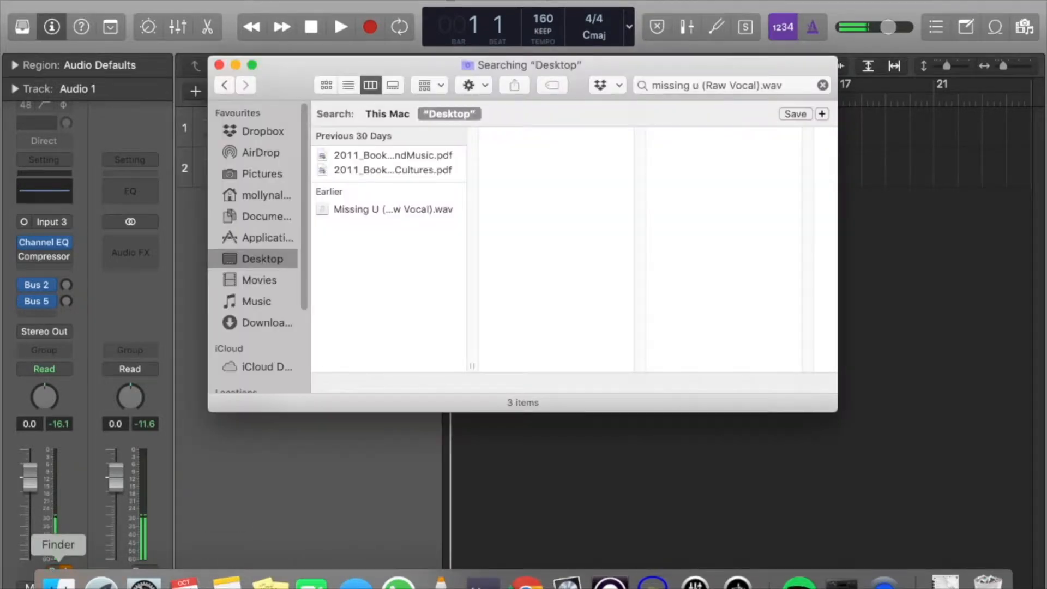
drag(377, 209, 449, 444)
drag(555, 195, 844, 189)
scroll(845, 189, right, 5)
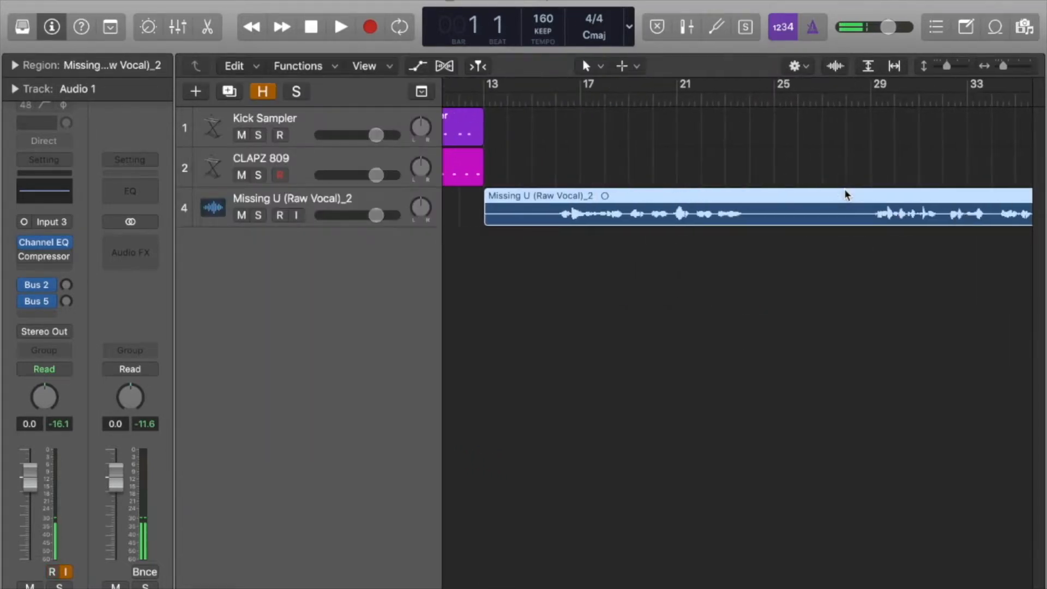
Enlarge the vocal waveform and audition its opening phrase around bar 17
key(super+Left)
key(super+Left)
key(super+Left)
key(super+Left)
key(super+Left)
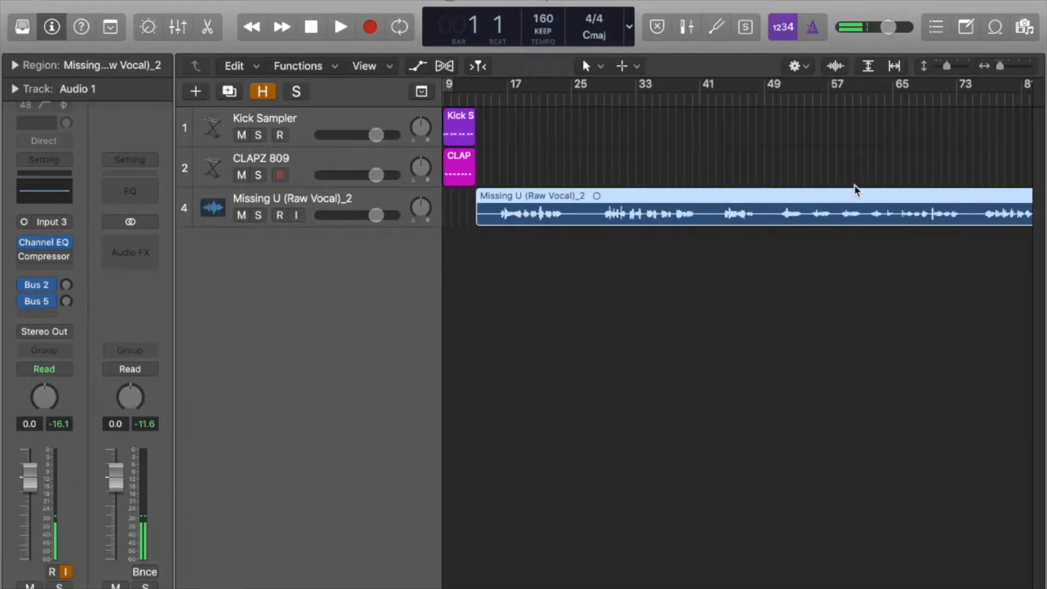
key(super+Left)
key(super+Left)
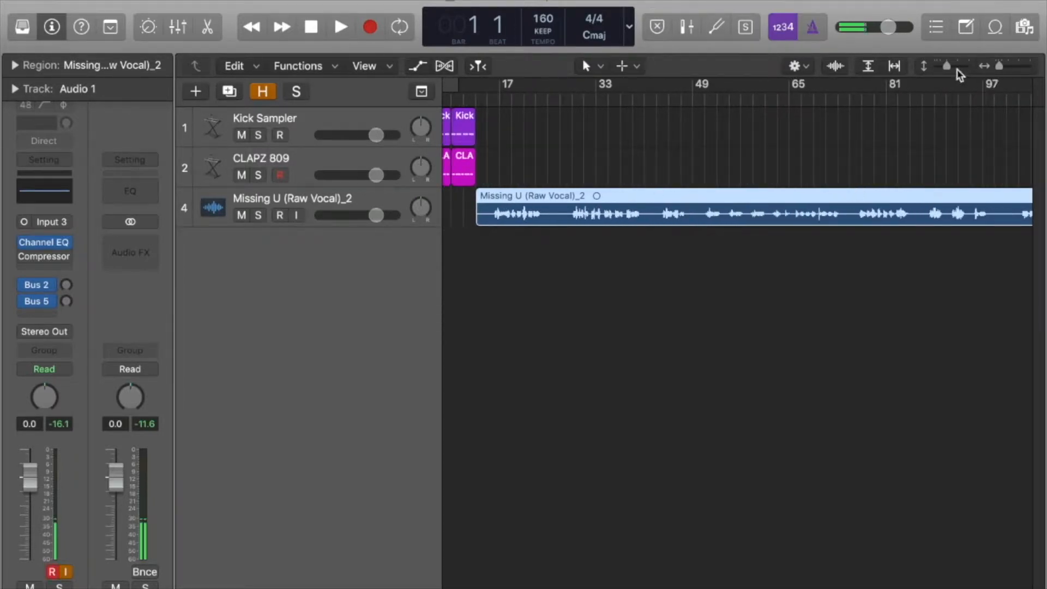
drag(950, 68, 953, 69)
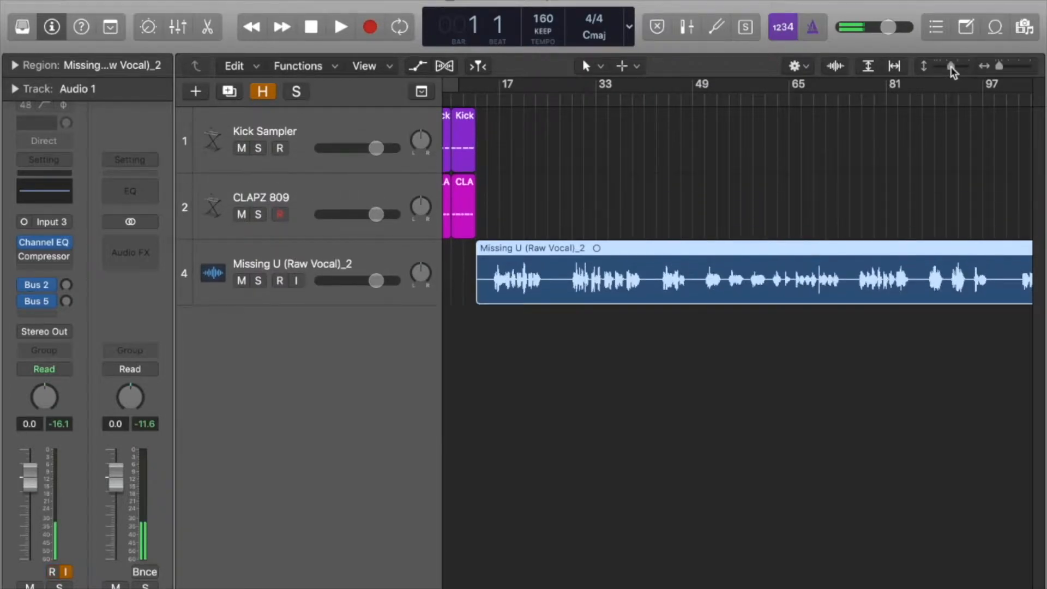
double_click(494, 100)
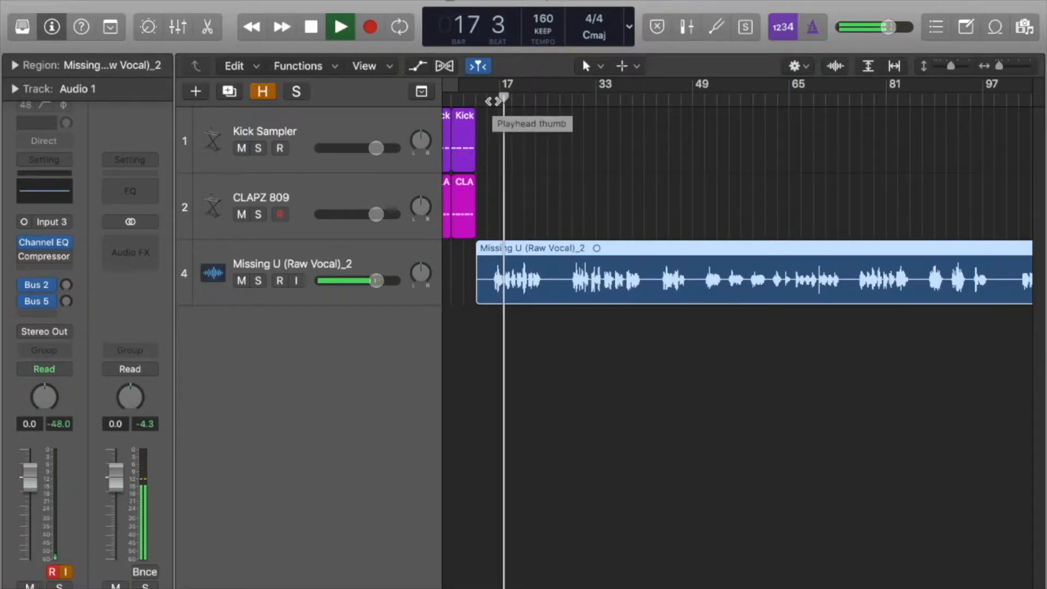
key(space)
Audition the vocal's second phrase from bar 29
click(543, 100)
click(572, 98)
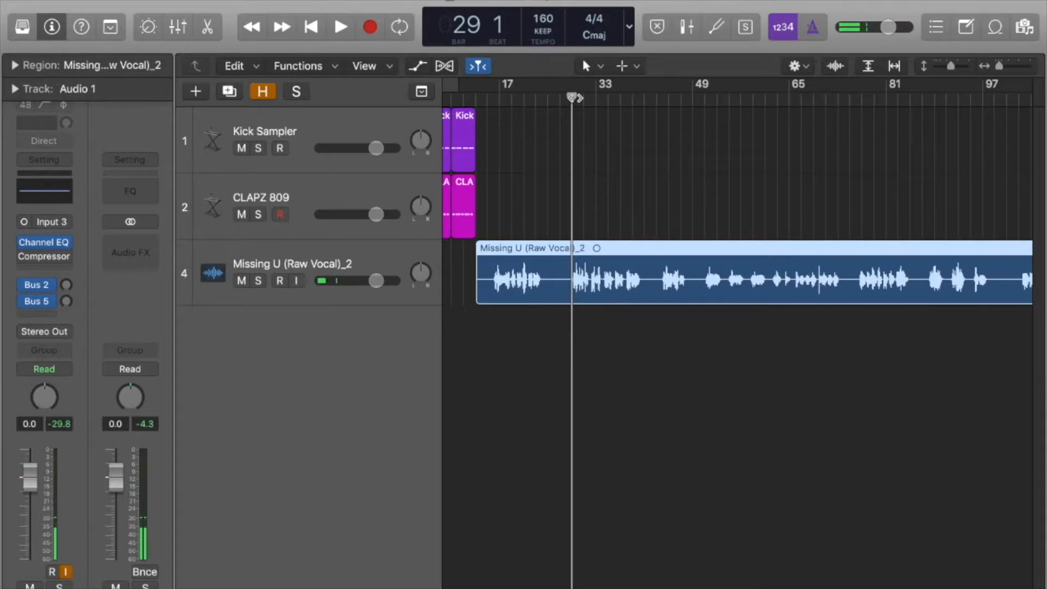
scroll(565, 163, up, 3)
key(space)
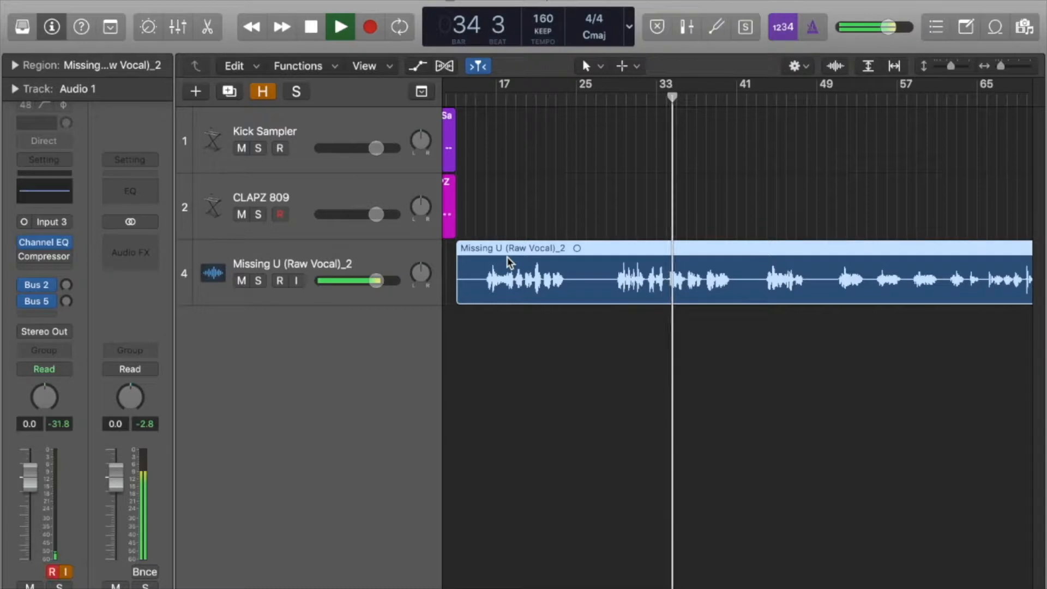
key(space)
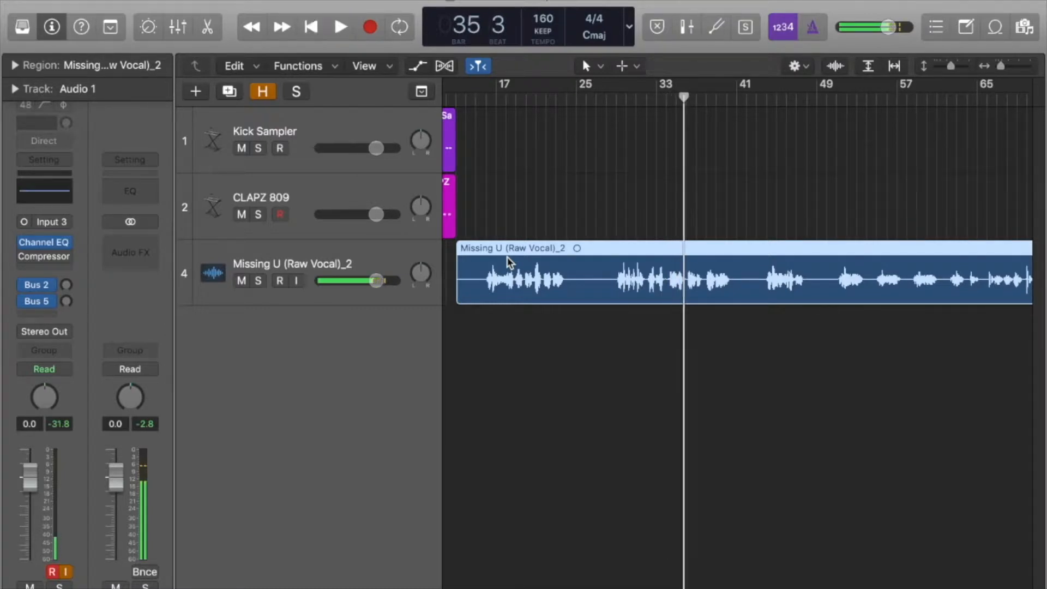
Trim the vocal region's start to bar 28, split it at bar 41 and delete the remainder
drag(459, 285, 607, 284)
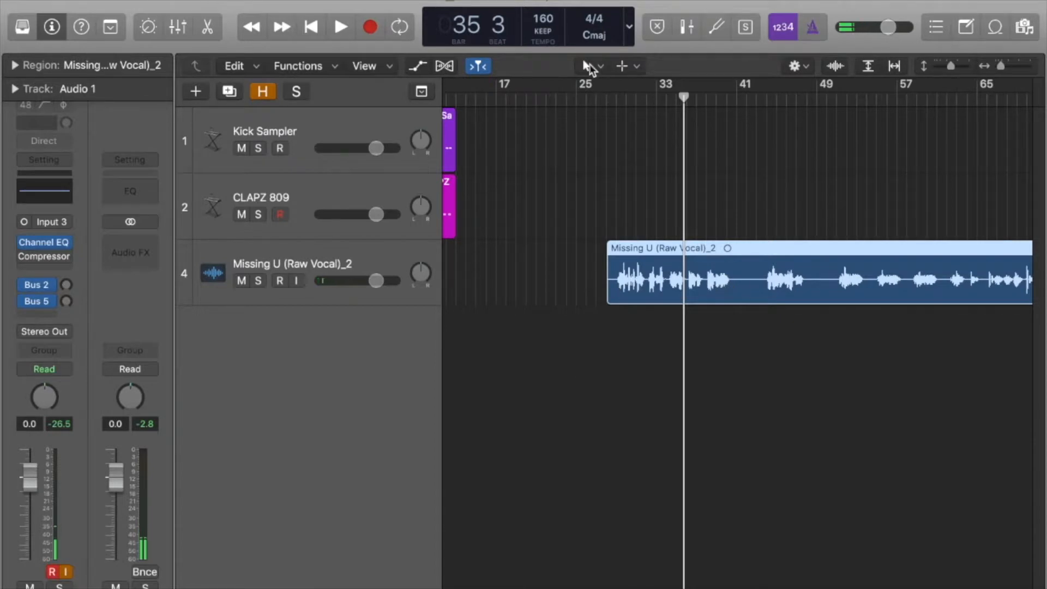
click(589, 66)
click(603, 171)
click(740, 281)
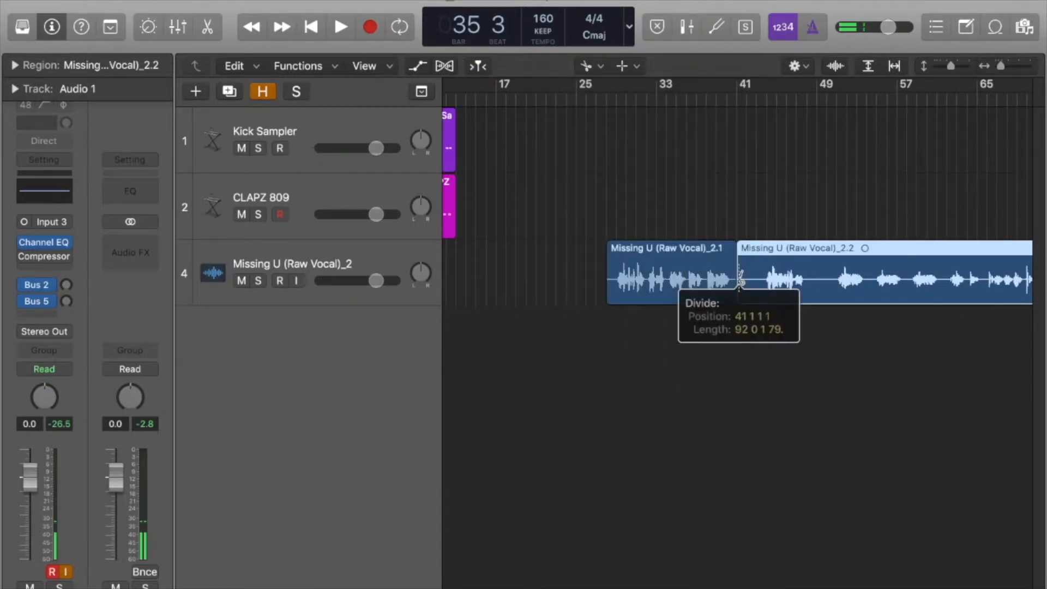
key(Delete)
Move the trimmed vocal region to bar 1 with the Pointer tool, aligning it with the start of the drum regions
click(588, 66)
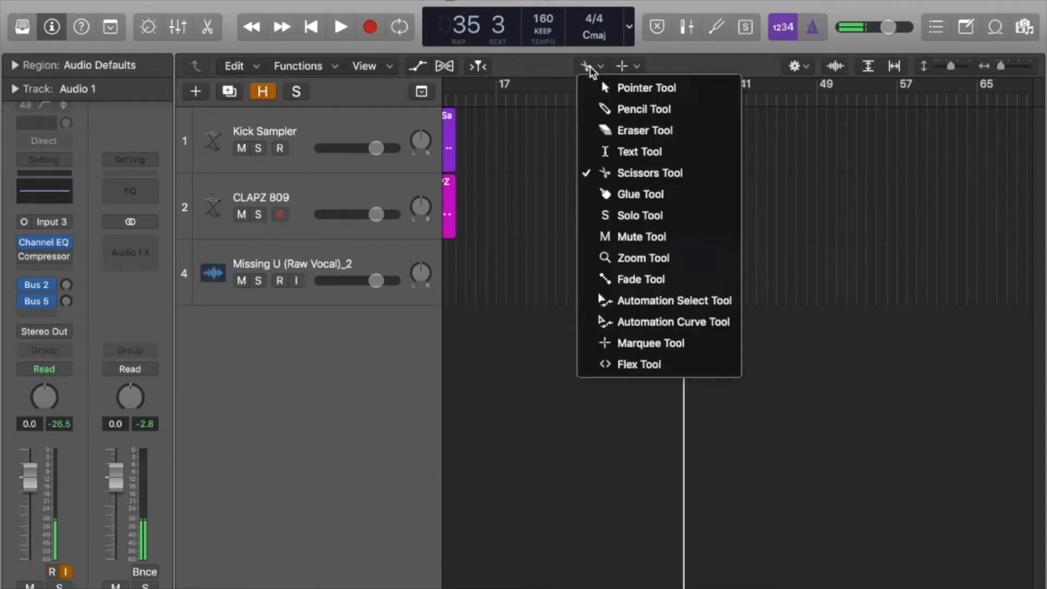
click(605, 88)
scroll(622, 290, left, 3)
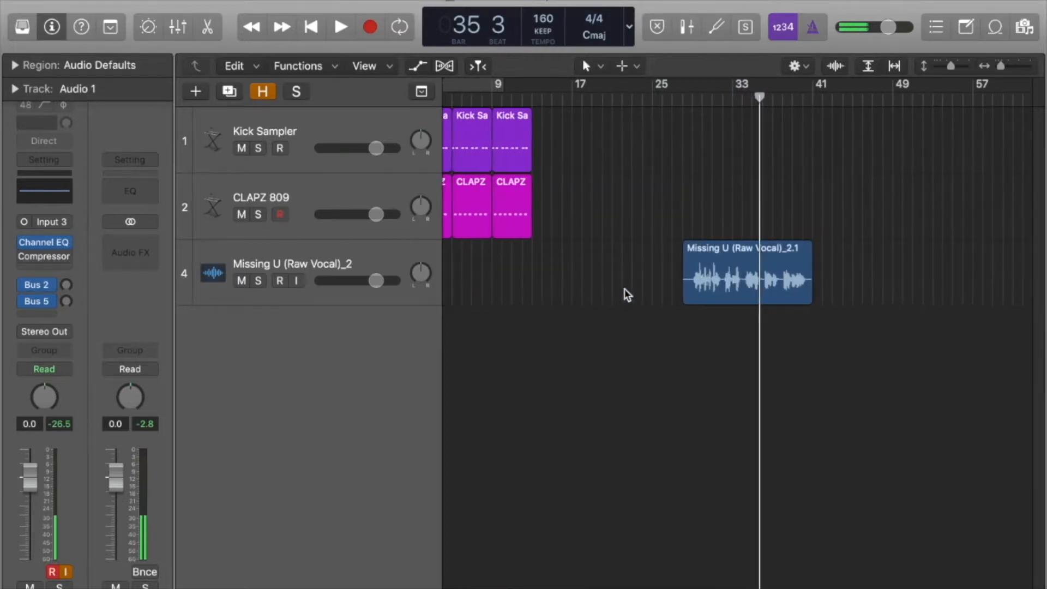
key(super+Left)
drag(626, 292, 480, 283)
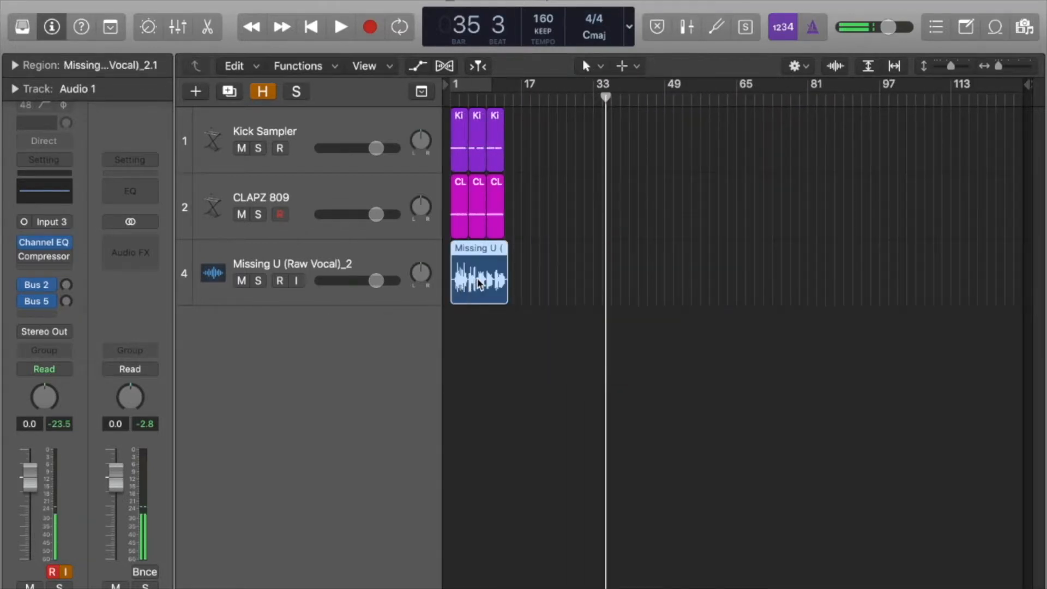
Show the vocal region in the audio track editor and turn on Flex for its track
scroll(479, 284, up, 10)
scroll(479, 284, down, 3)
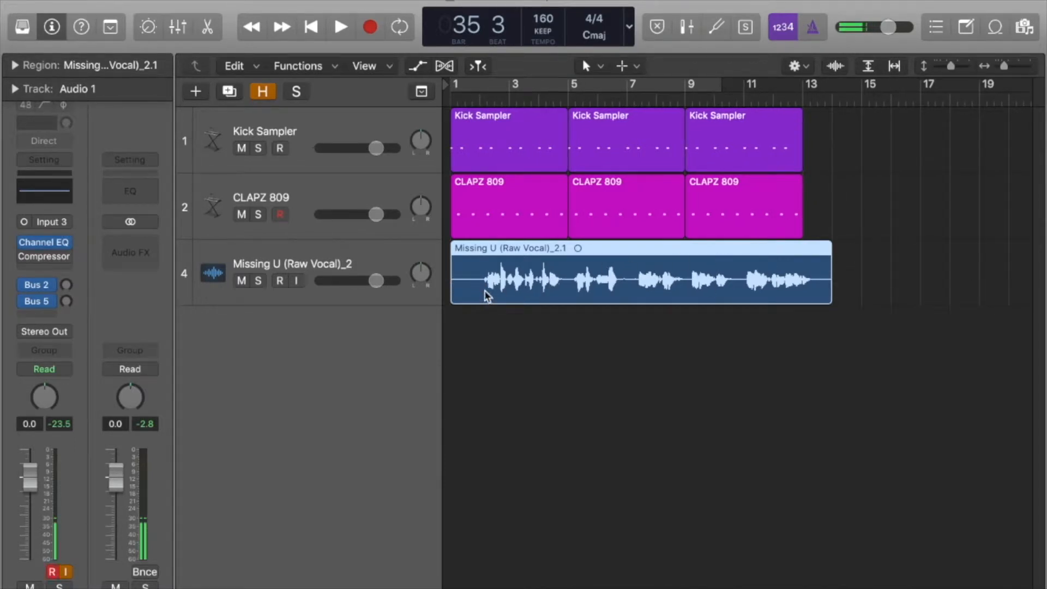
scroll(516, 279, up, 5)
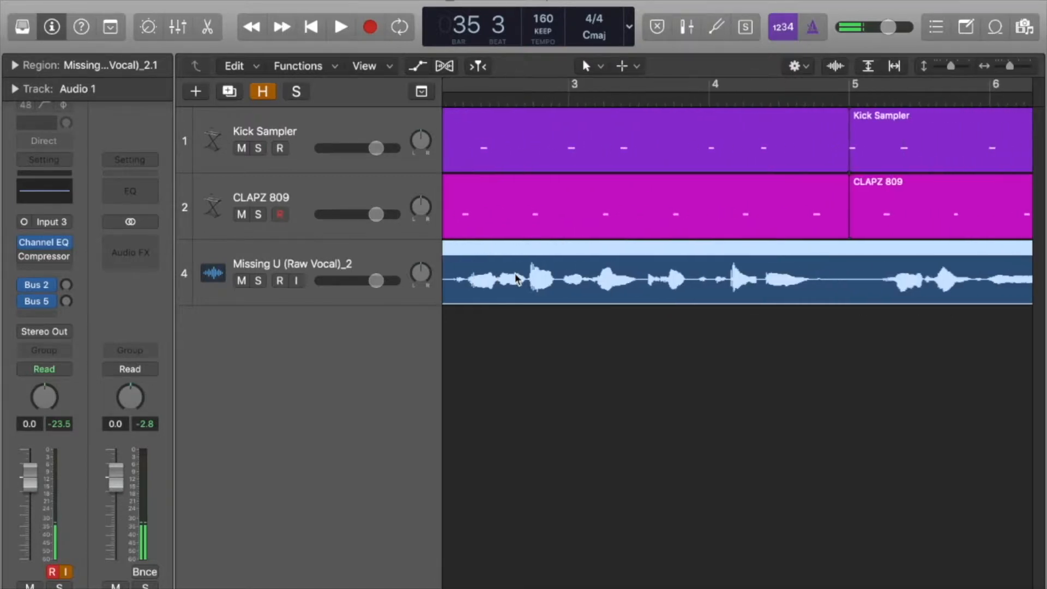
scroll(516, 279, down, 1)
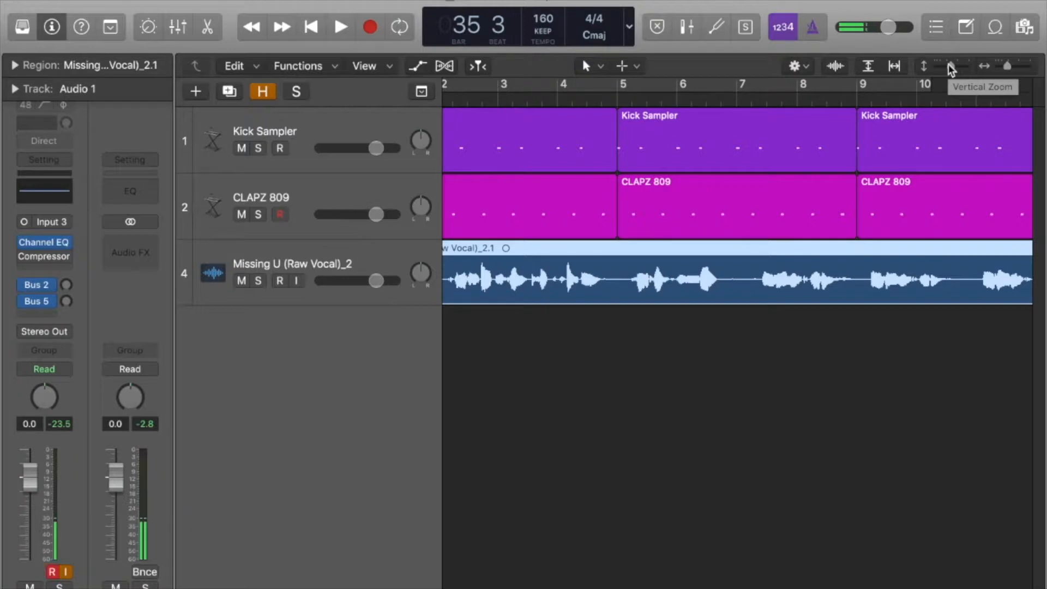
drag(949, 68, 960, 69)
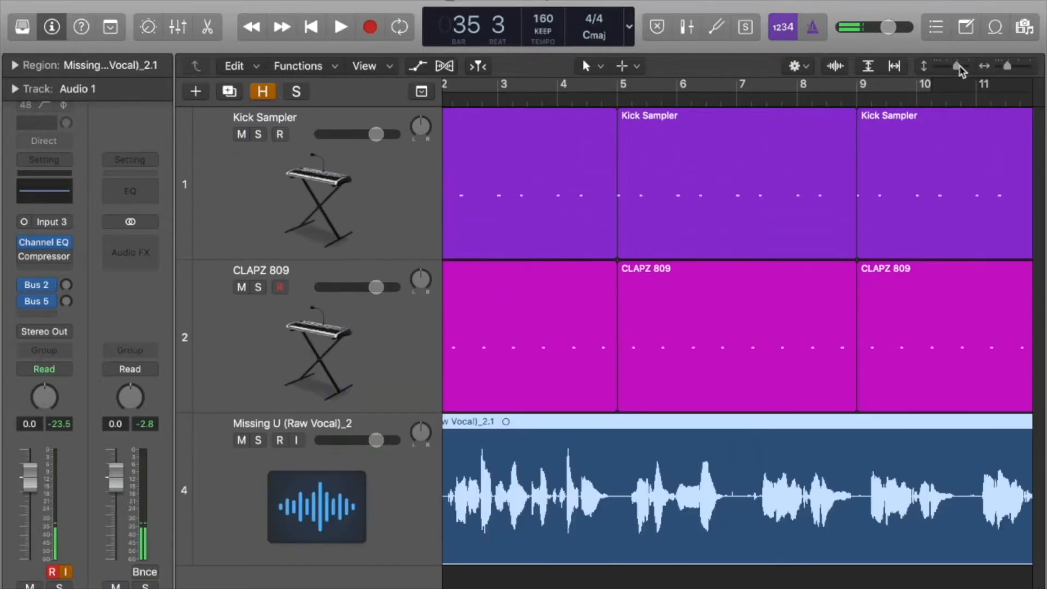
scroll(639, 513, up, 5)
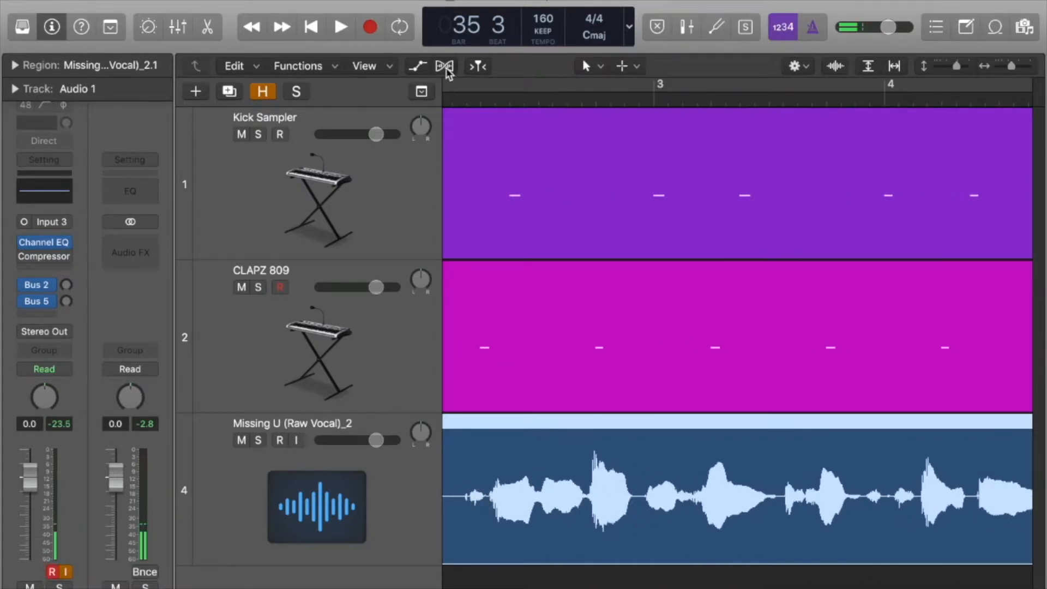
click(445, 68)
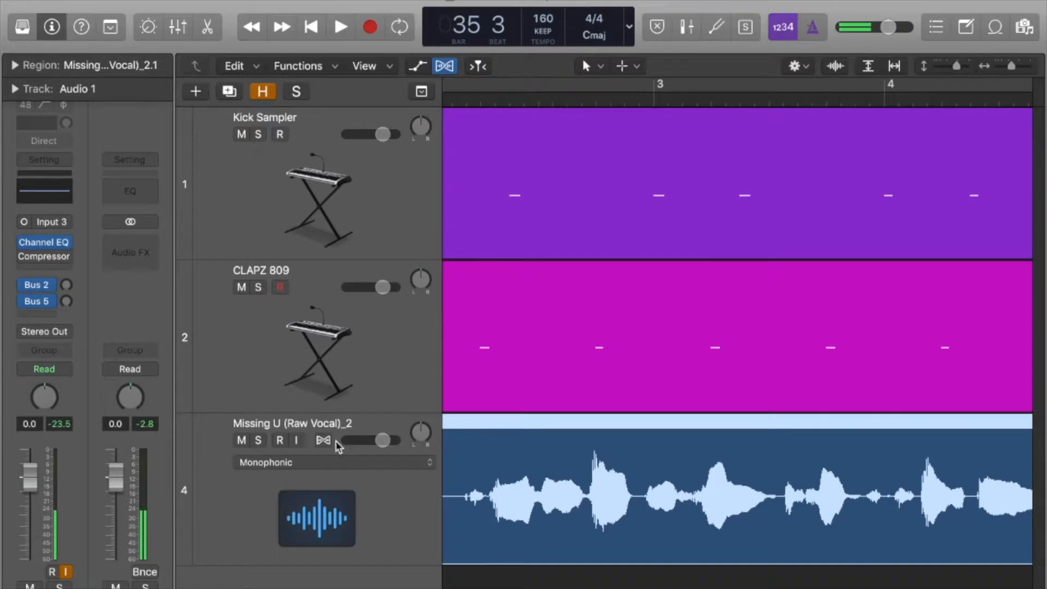
key(e)
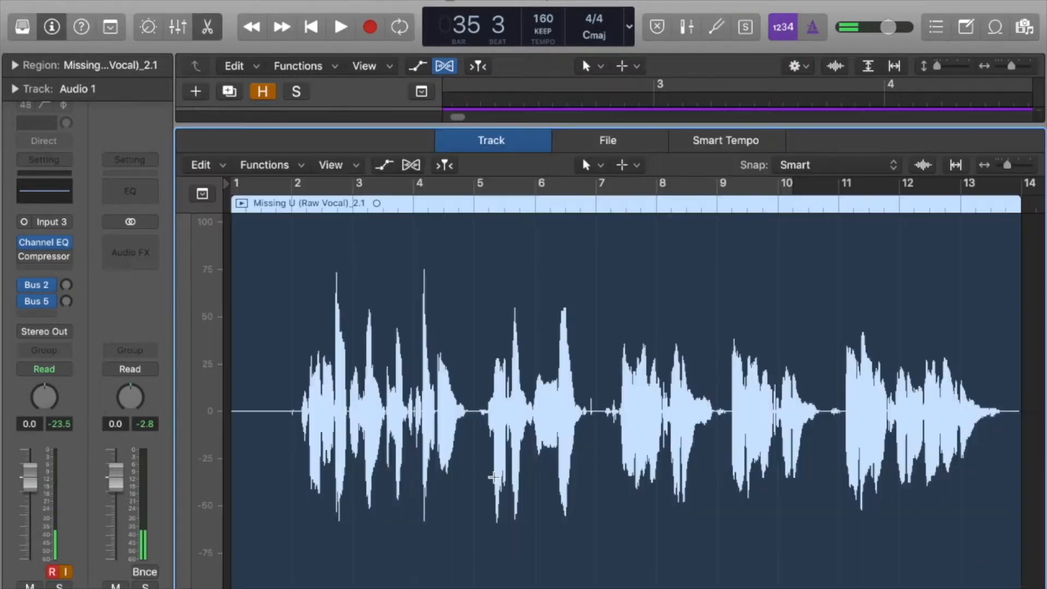
click(414, 165)
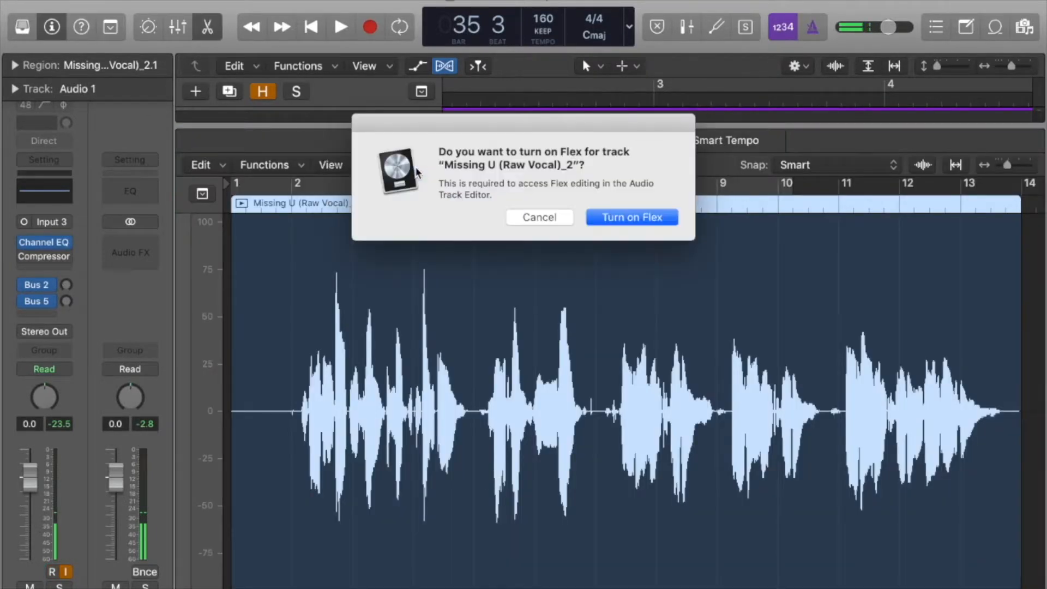
click(620, 218)
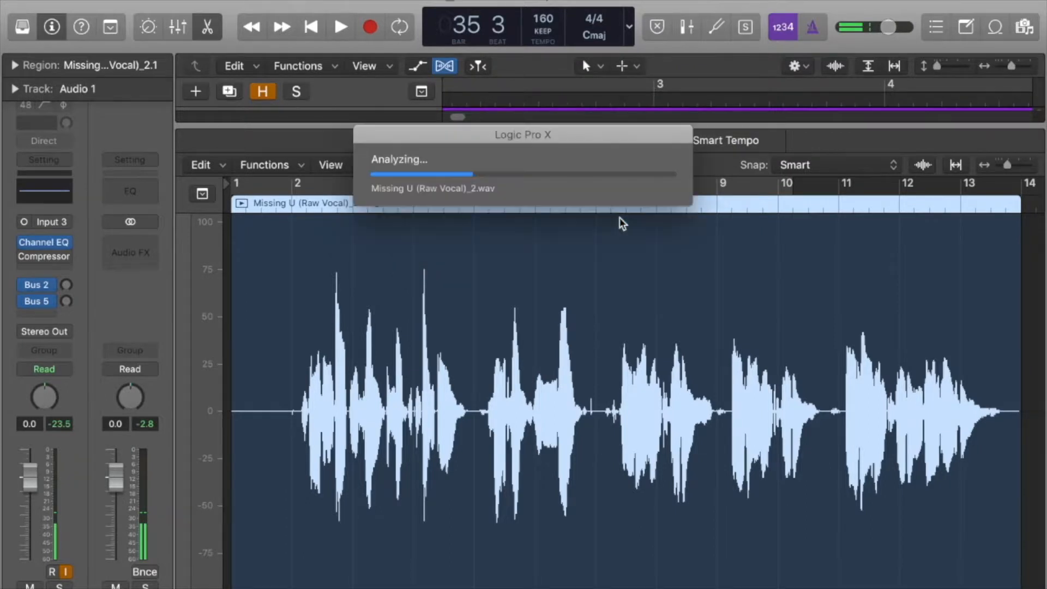
Examine the transient markers along the vocal waveform between bars 1 and 5
scroll(498, 308, up, 8)
scroll(497, 309, up, 2)
scroll(497, 308, right, 9)
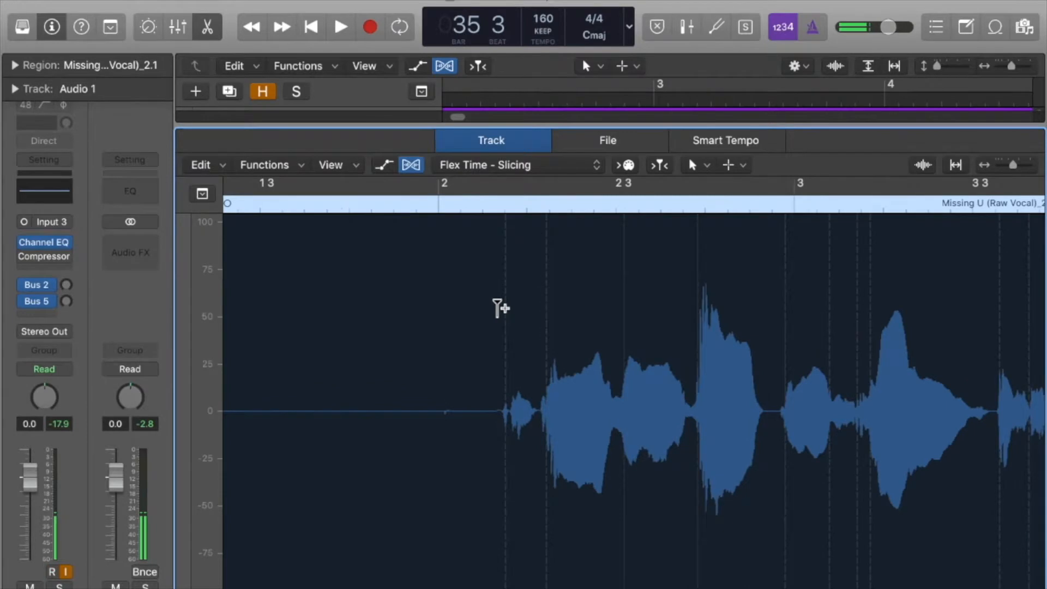
scroll(497, 308, left, 5)
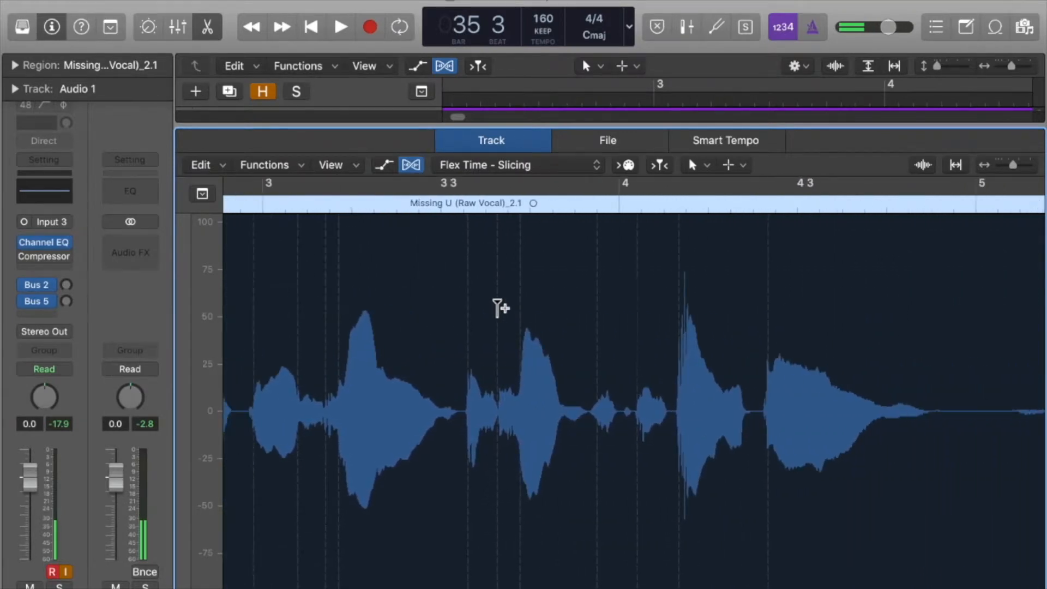
scroll(498, 308, right, 1)
Close the audio editor, turn off Flex on the vocal track and hide the Flex controls in the arrangement
click(411, 165)
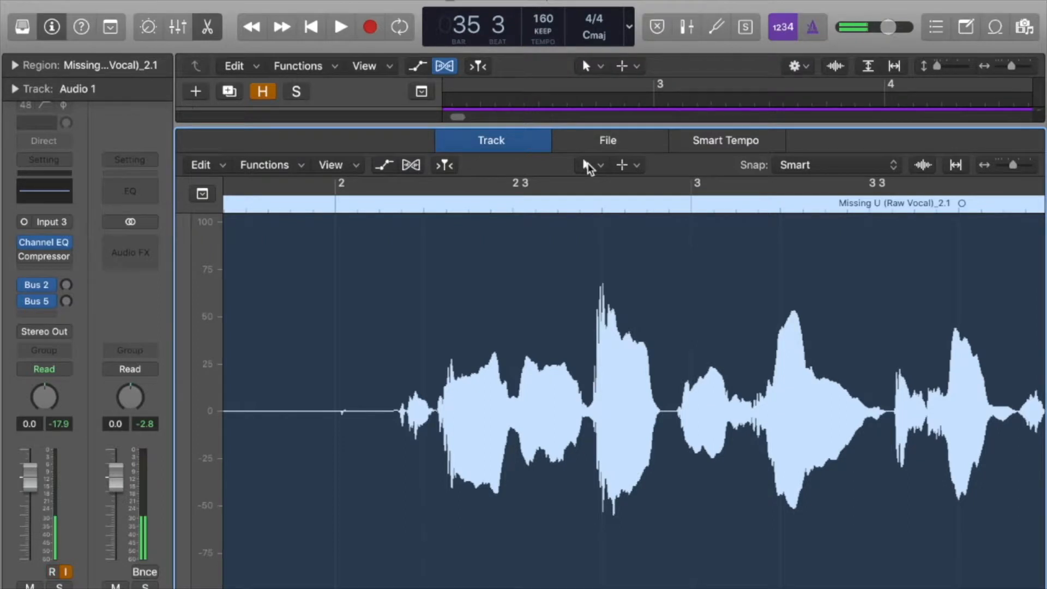
key(e)
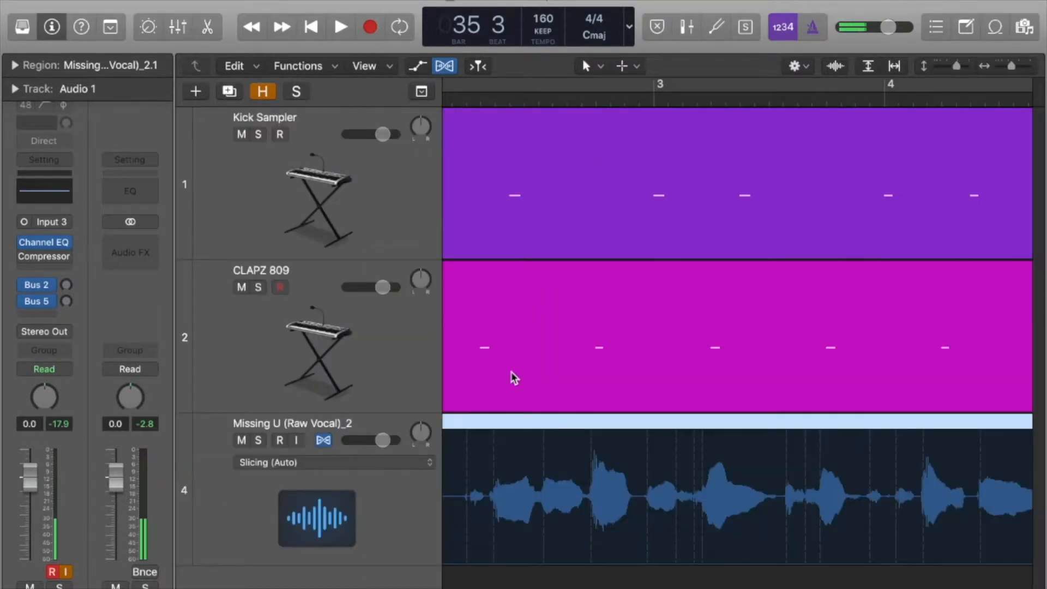
key(super+Left)
key(super+Left)
key(super+Left)
key(super+Left)
key(super+Left)
click(324, 440)
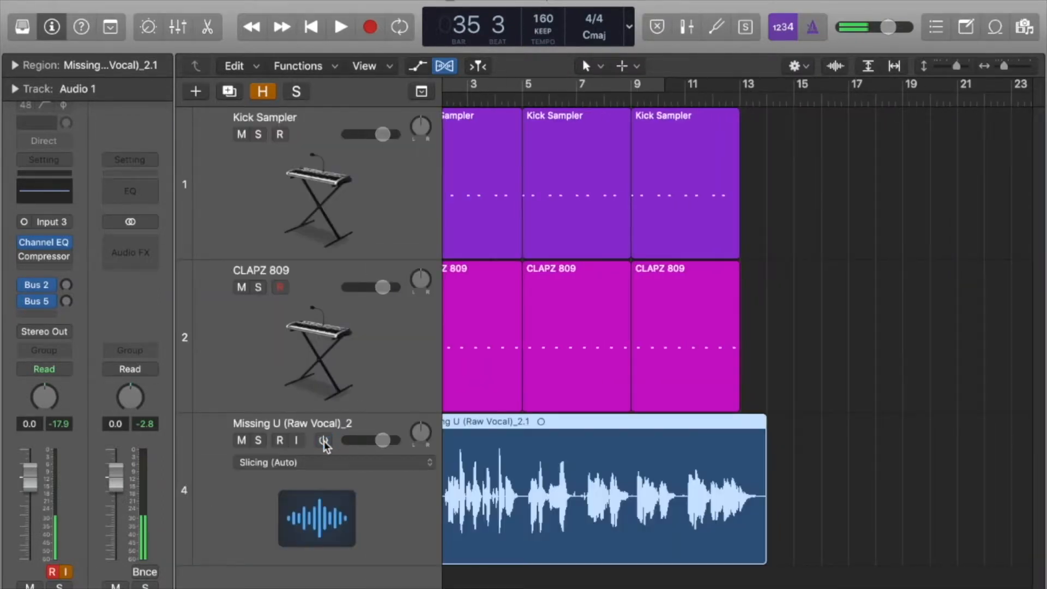
click(445, 66)
scroll(478, 316, left, 2)
key(super+Up)
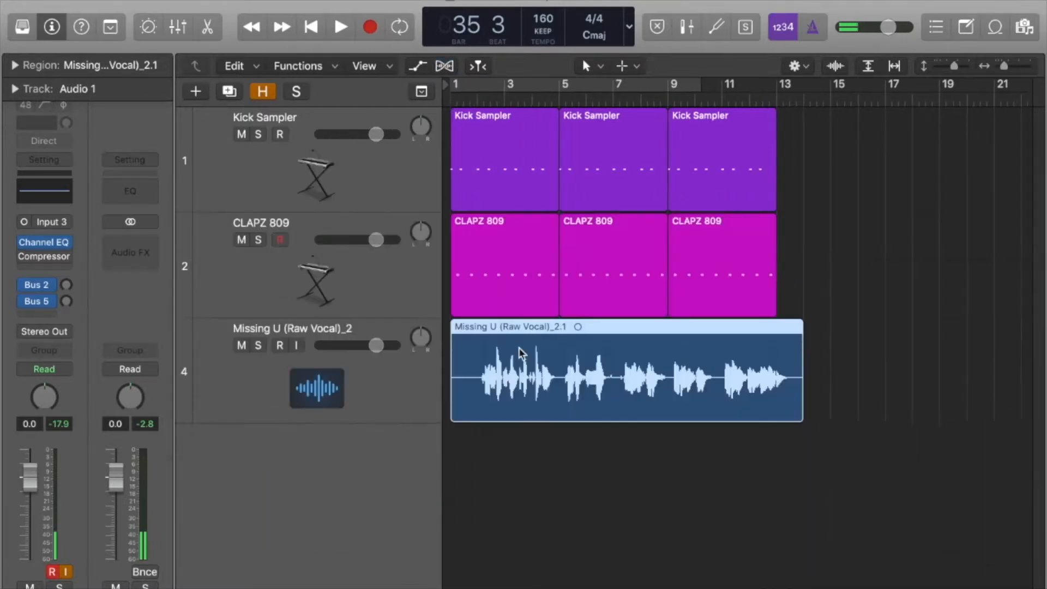
Start converting the vocal region to a new sampler track and name the EXS instrument Missing U Sampler
right_click(522, 353)
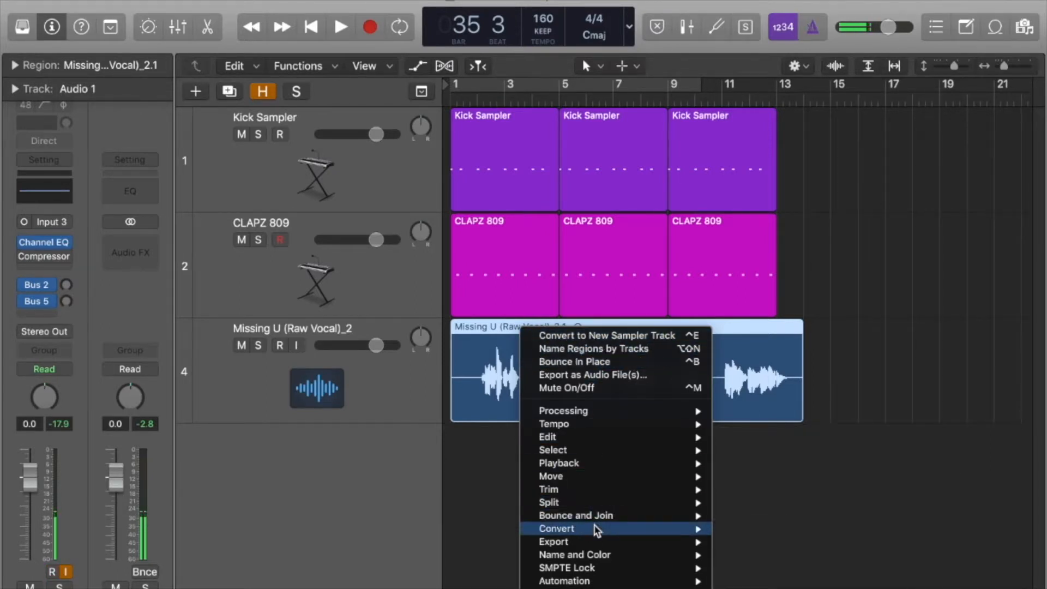
mouse_move(597, 530)
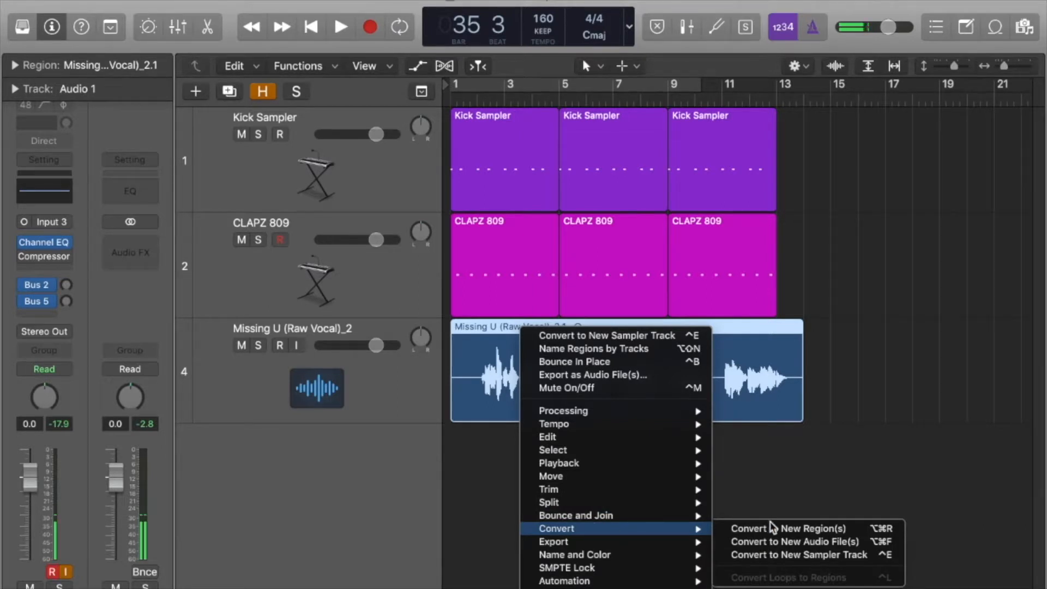
click(786, 557)
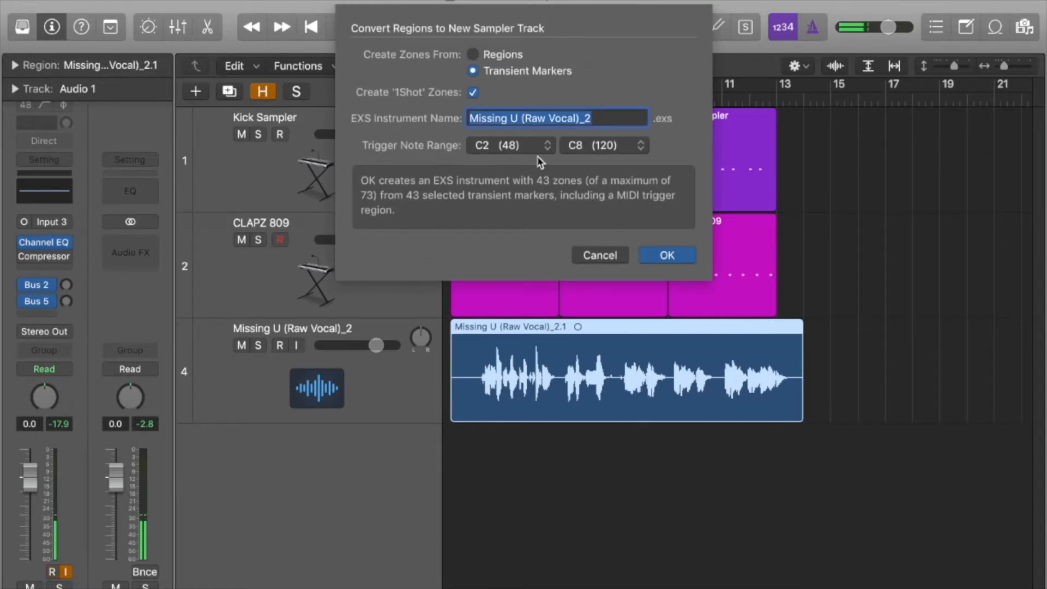
click(604, 117)
key(BackSpace)
key(BackSpace)
key(BackSpace)
key(BackSpace)
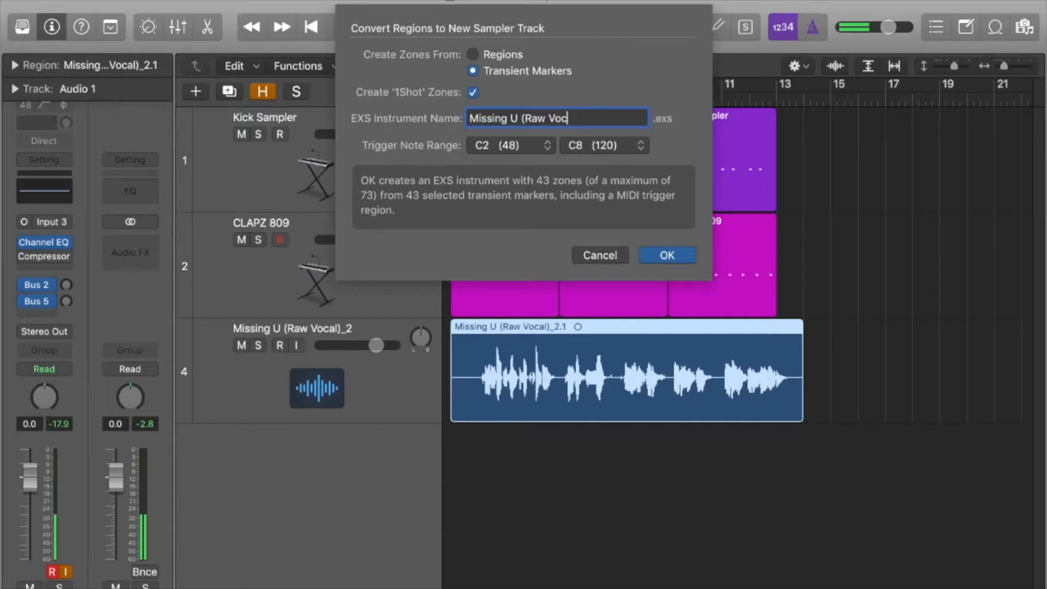
text(Sampler)
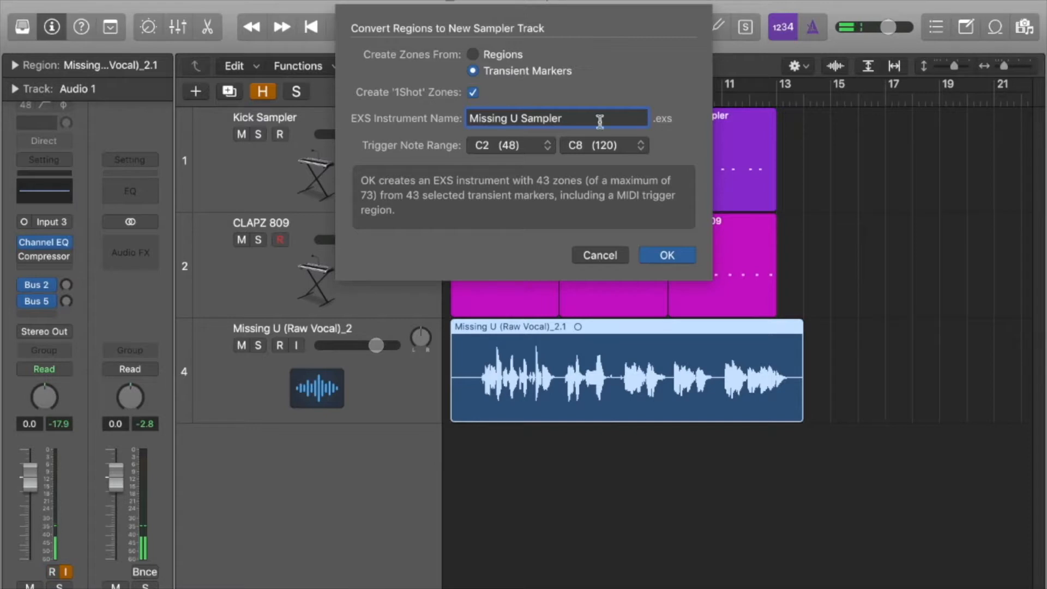
Set the zones to be created from transient markers and create the new sampler track
click(474, 55)
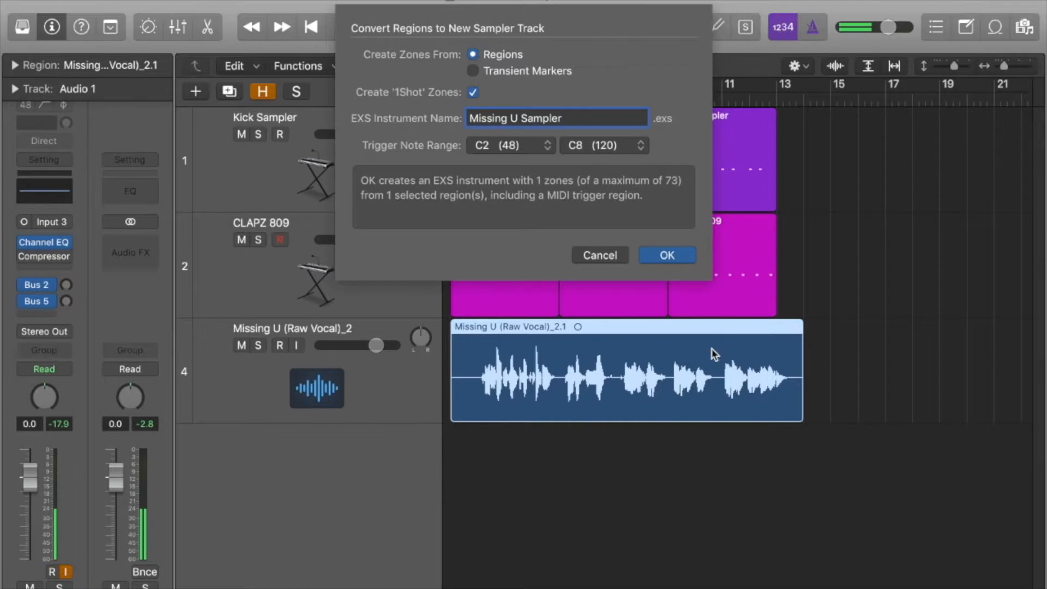
click(473, 72)
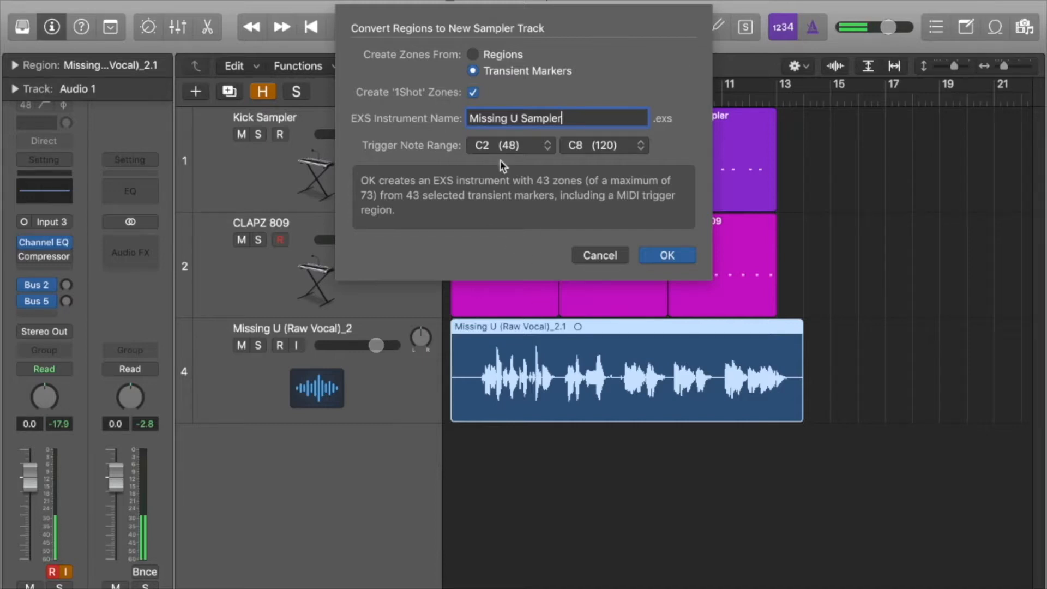
click(667, 256)
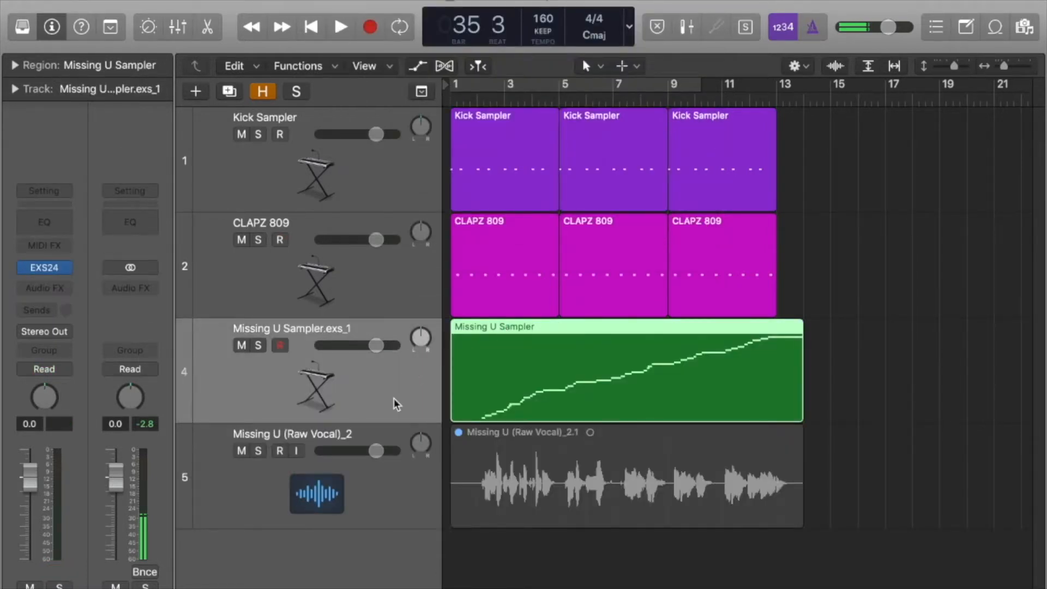
Delete the muted raw vocal region and its audio track, leaving the sampler track in place
scroll(590, 492, down, 1)
click(590, 492)
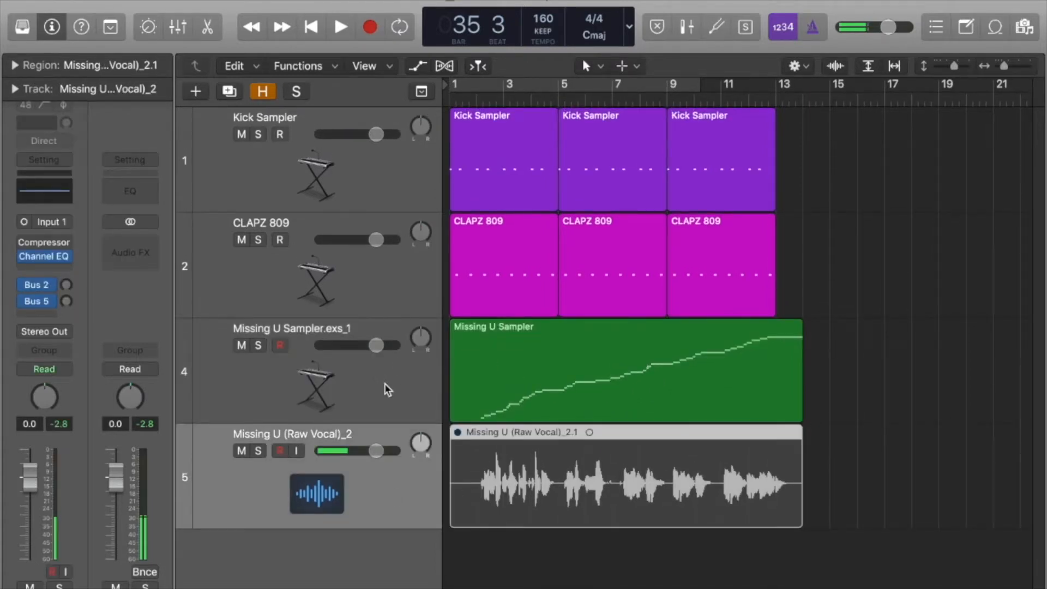
click(385, 384)
click(404, 500)
key(BackSpace)
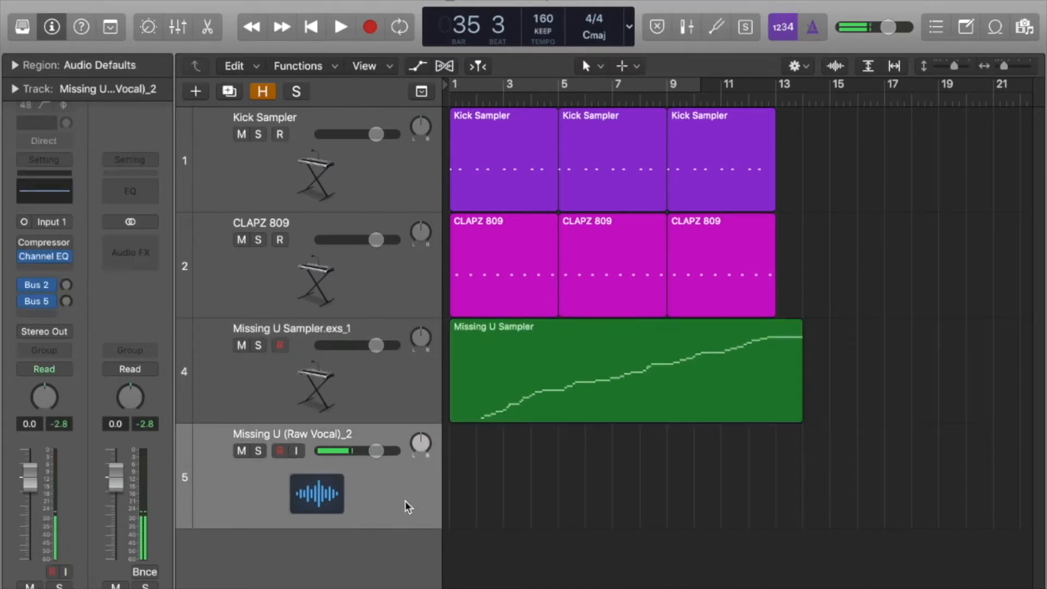
key(super+BackSpace)
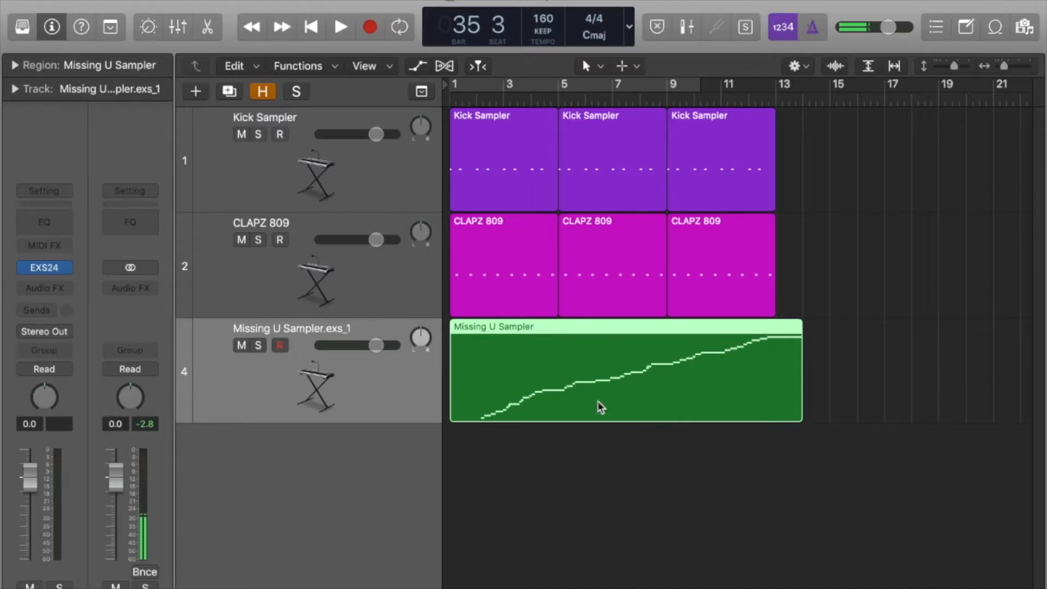
Play the Missing U Sampler region from bar 1 in the Piano Roll to examine its ascending trigger notes
double_click(498, 375)
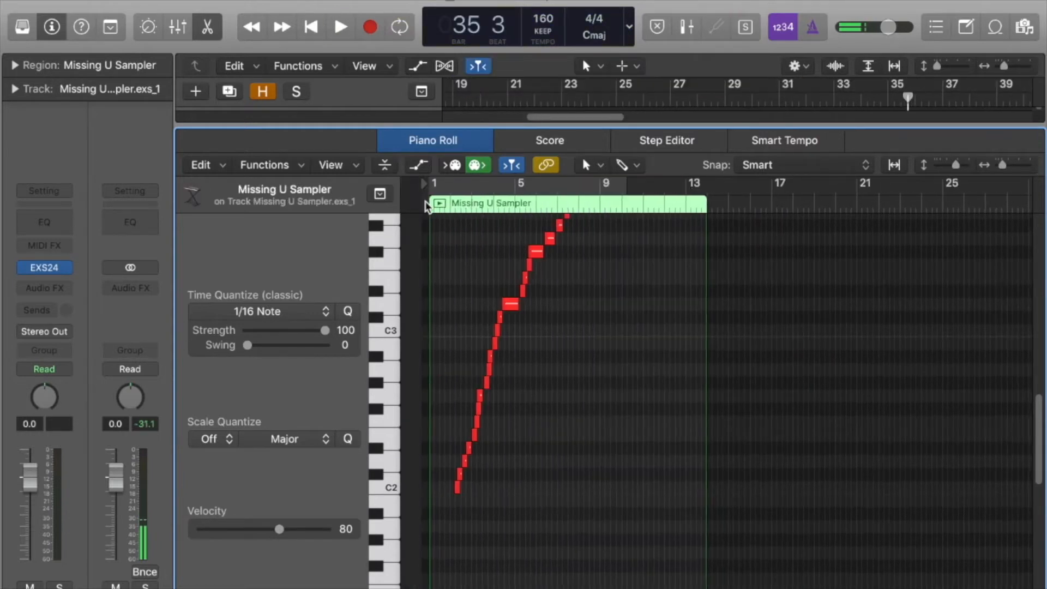
key(Return)
key(space)
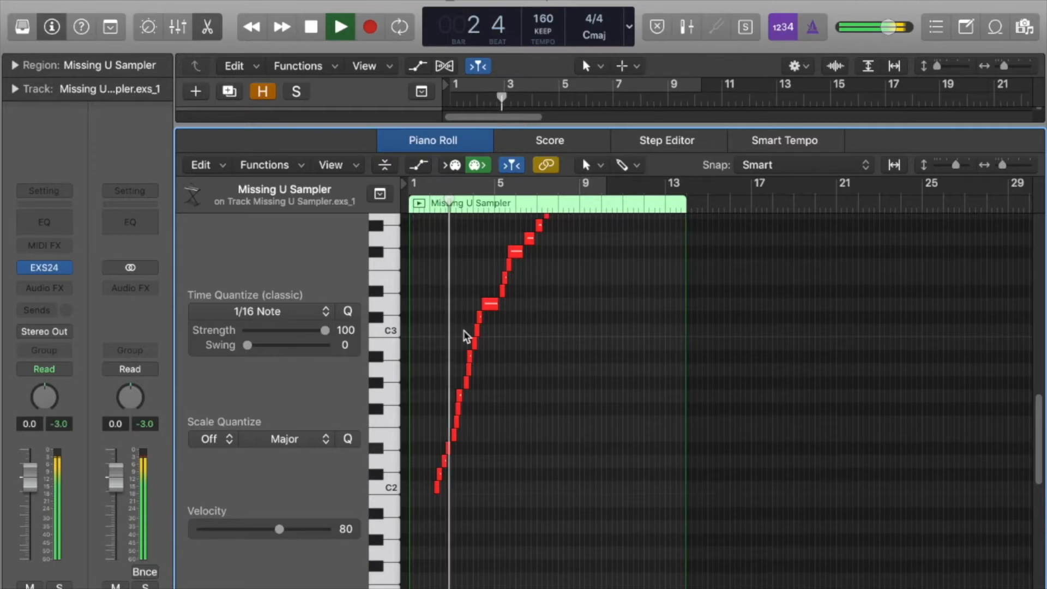
key(super+Right)
key(super+Right)
key(super+Right)
scroll(464, 332, left, 3)
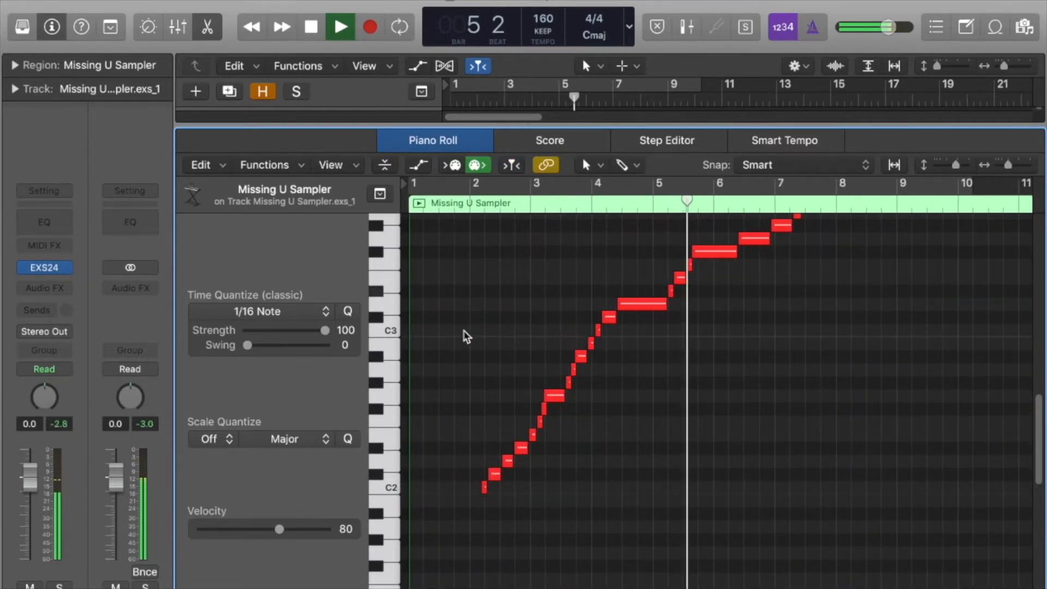
key(space)
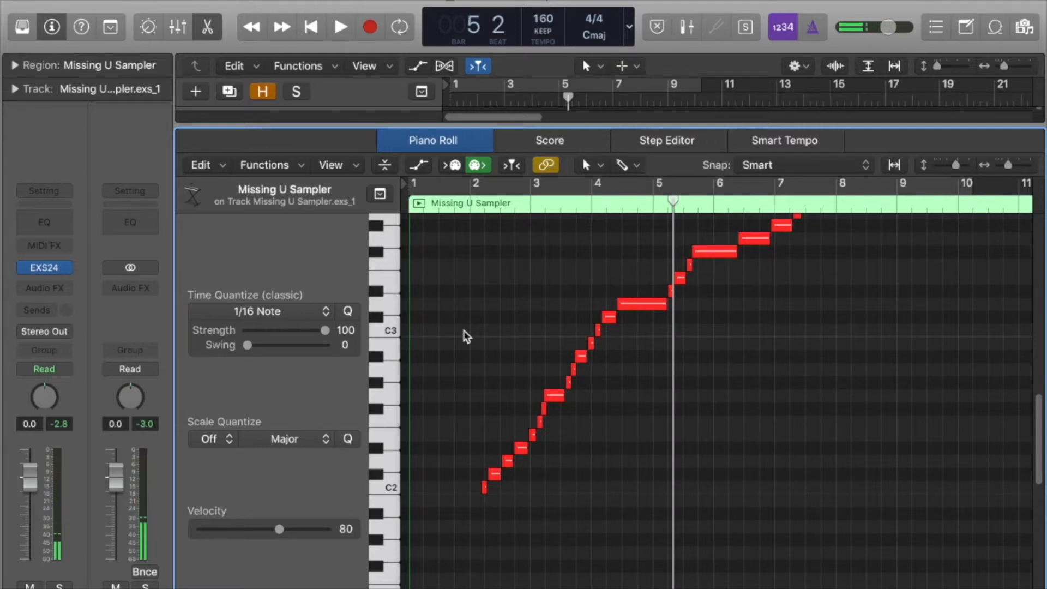
Close the Piano Roll, delete the Missing U Sampler trigger region and return the playhead to bar 1
key(x)
key(x)
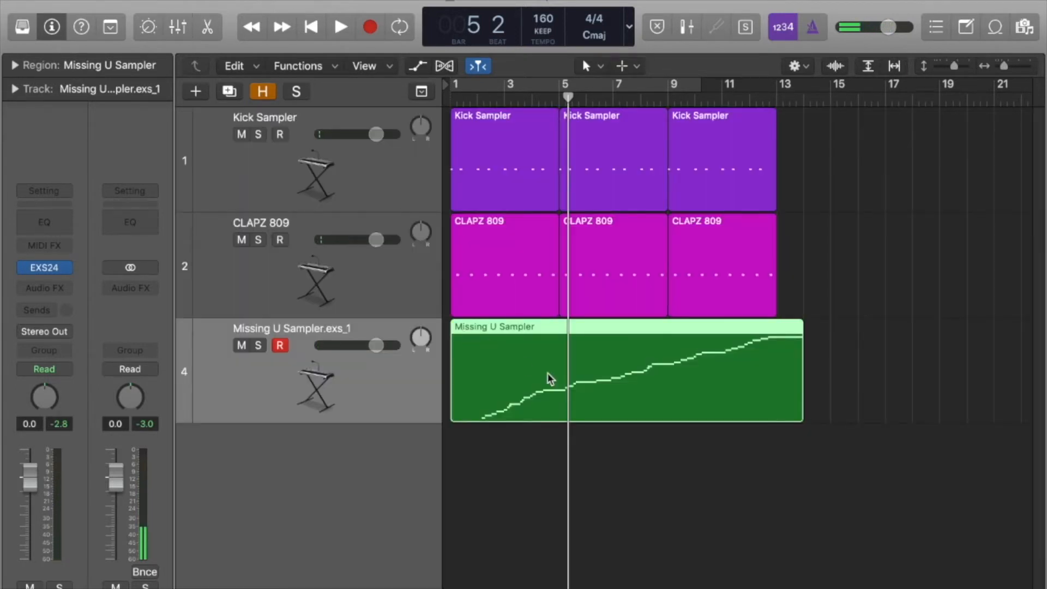
key(Delete)
key(Return)
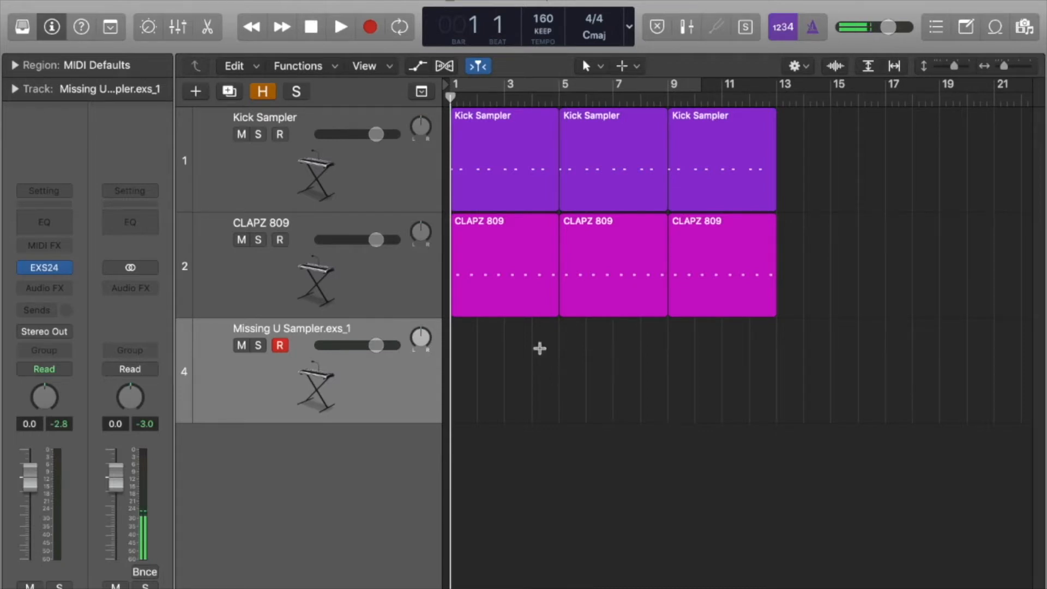
Show the Musical Typing keyboard below the tracks and audition several vocal slices from octave C2
key(super+k)
drag(497, 353, 452, 424)
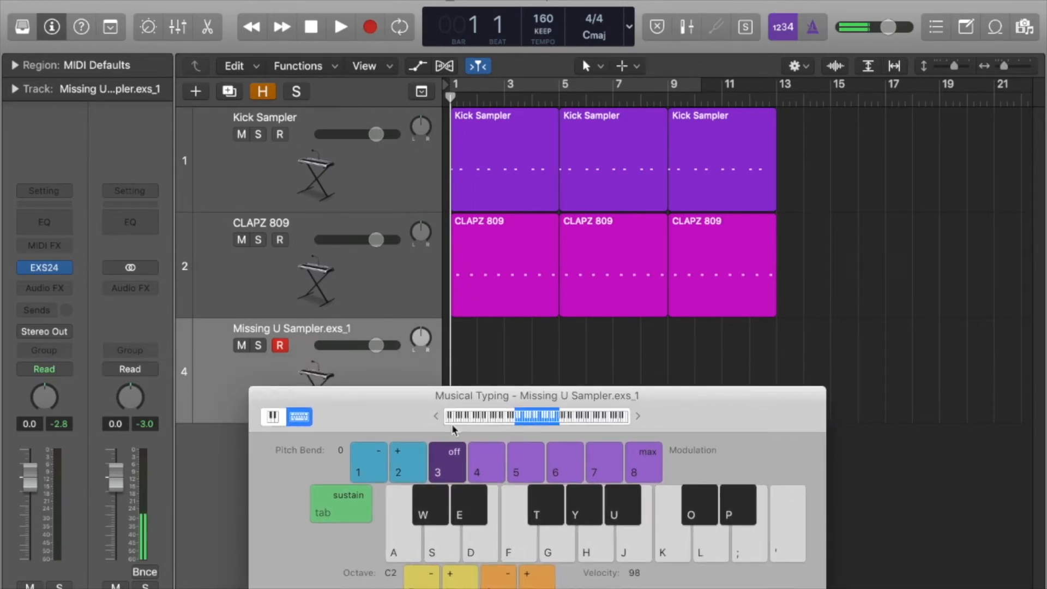
key(a)
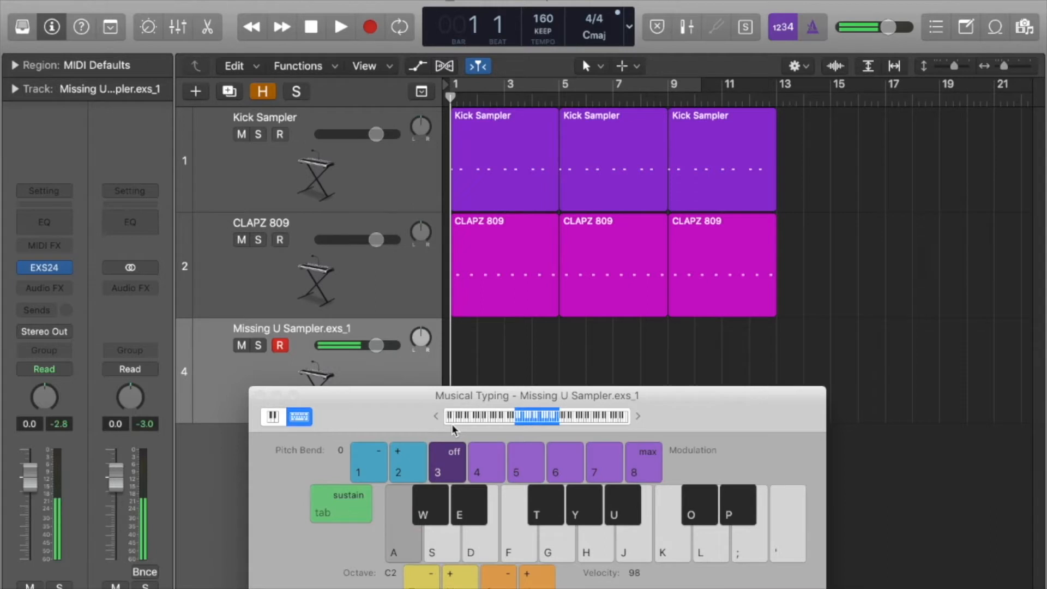
key(g)
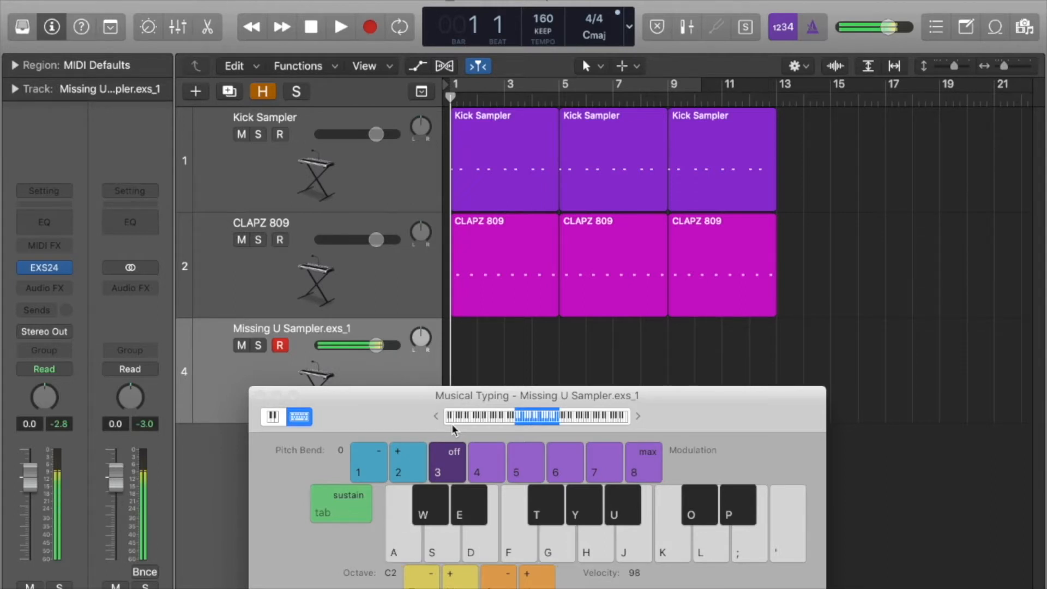
key(d)
key(j)
key(f)
key(j)
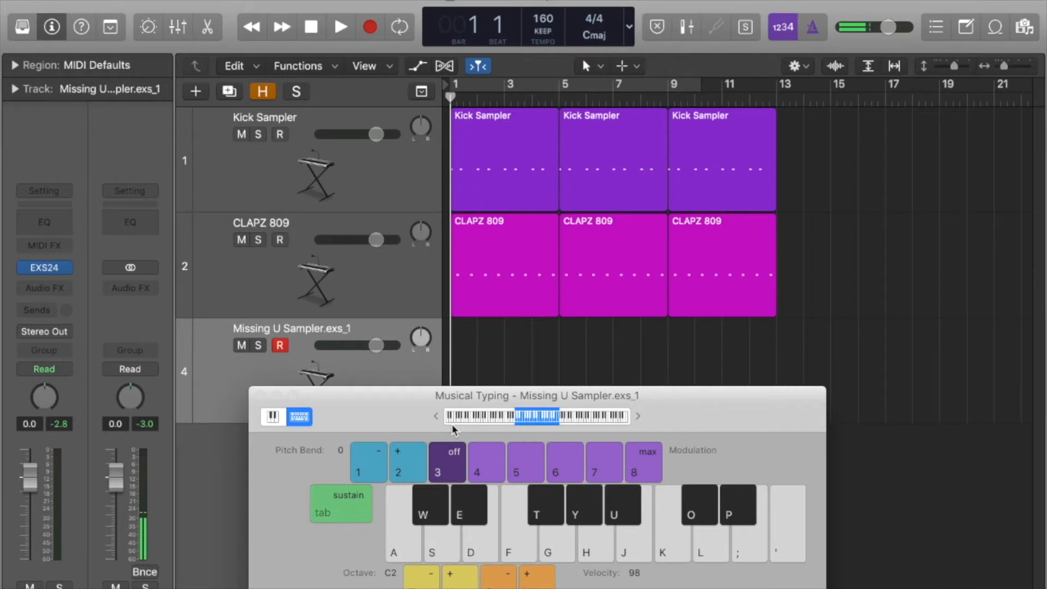
Add a Bus 1 Reverb send to the sampler track, raise its level and audition the first slice
click(47, 309)
mouse_move(51, 353)
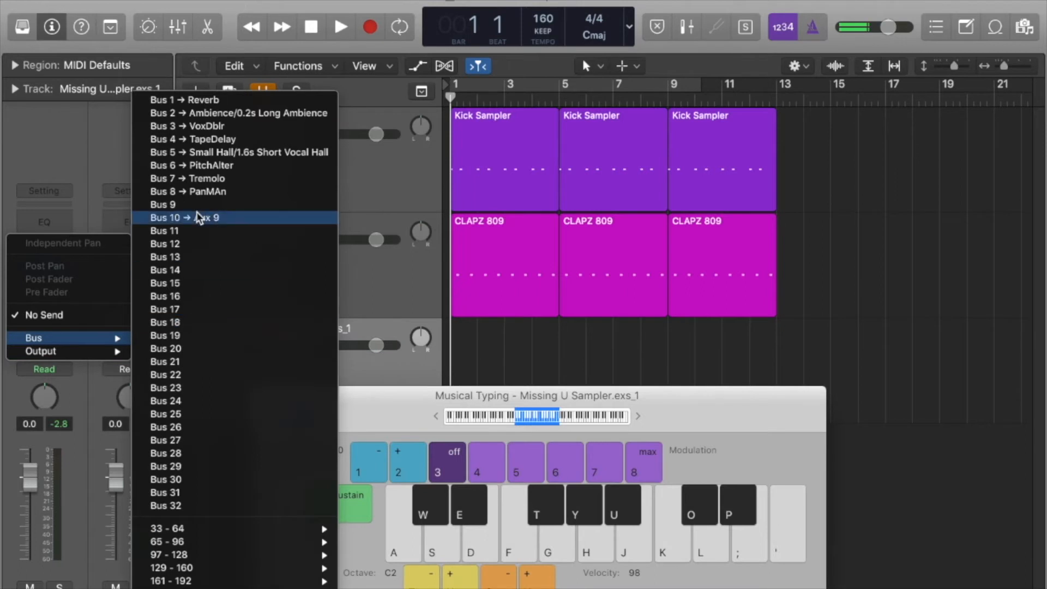
click(212, 106)
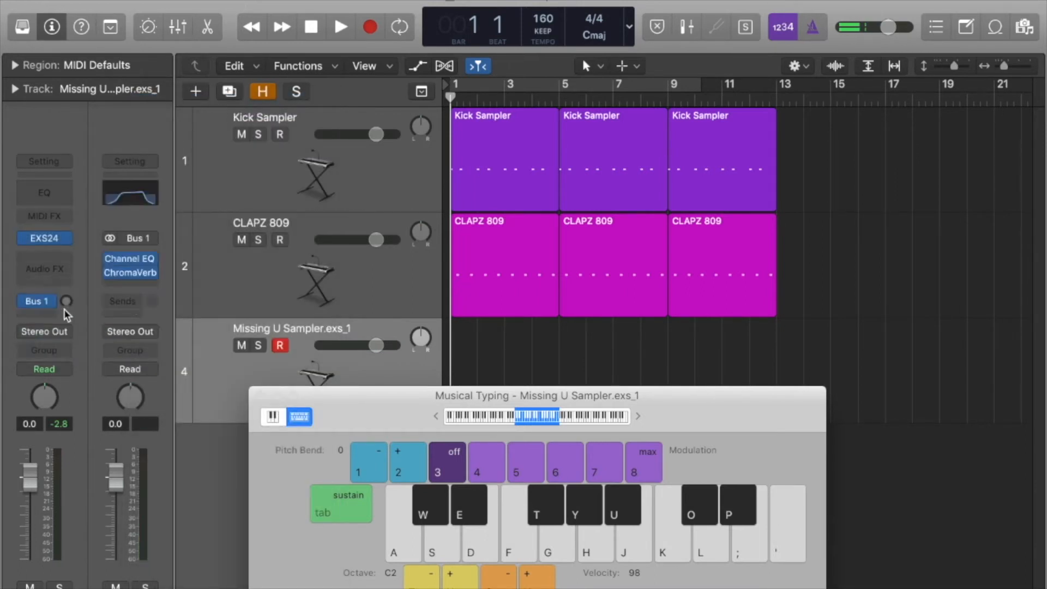
key(a)
key(a)
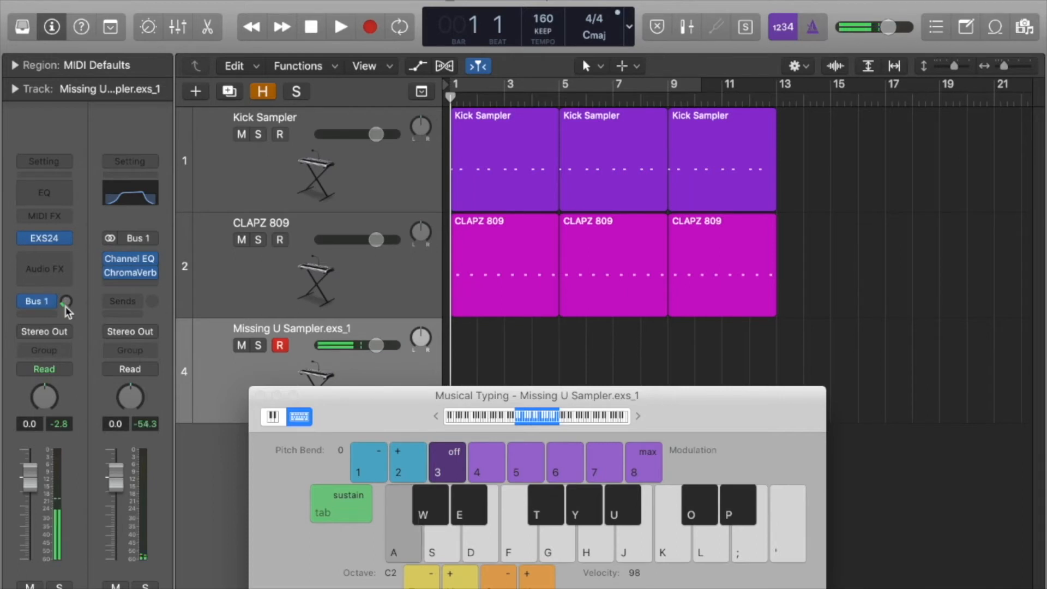
Add a Bus 4 TapeDelay send to the sampler track and raise its level while auditioning slices
click(56, 300)
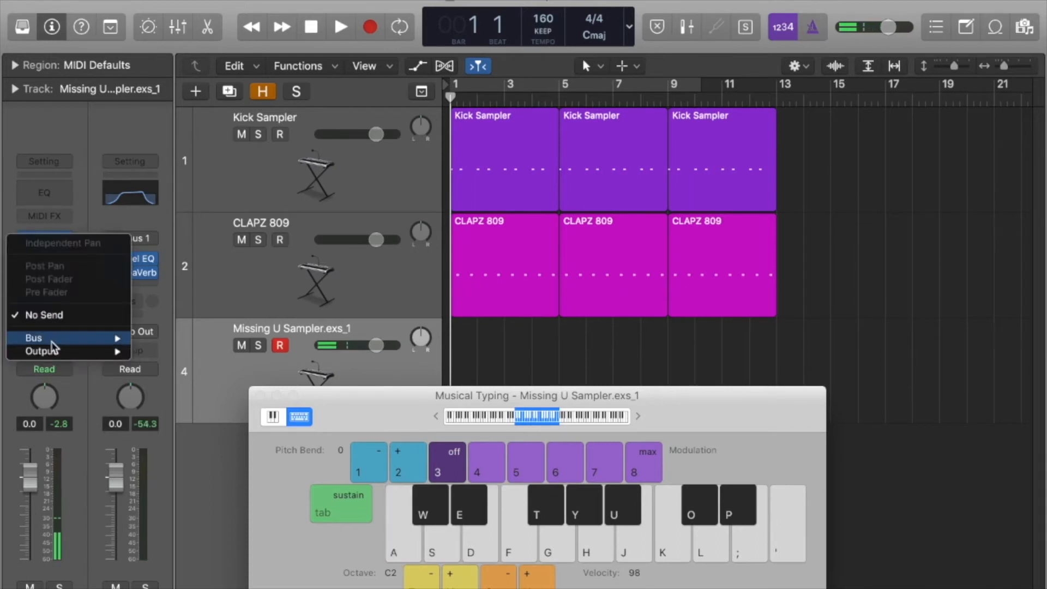
mouse_move(49, 338)
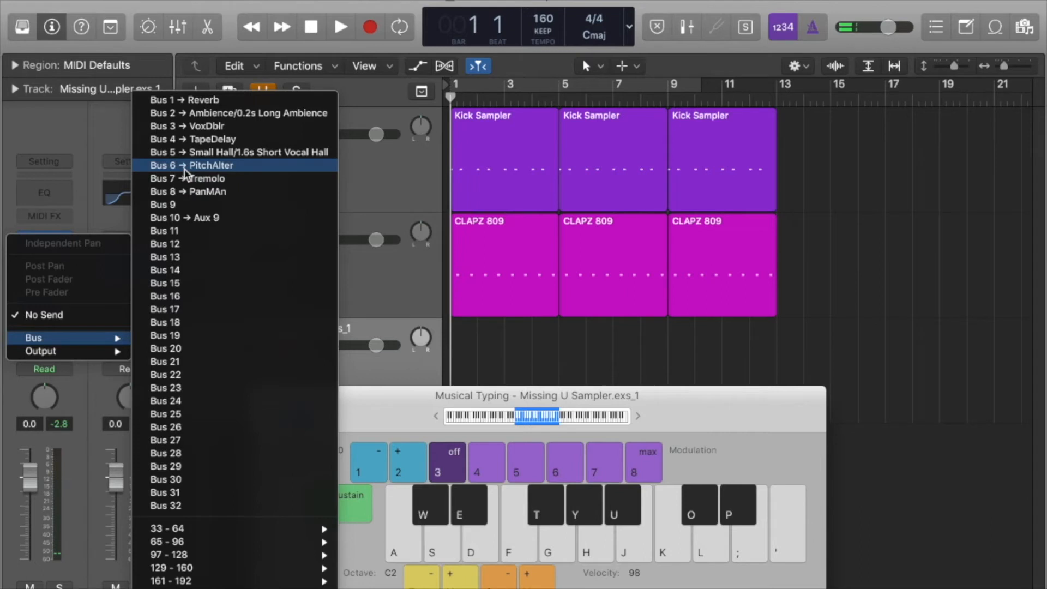
click(183, 140)
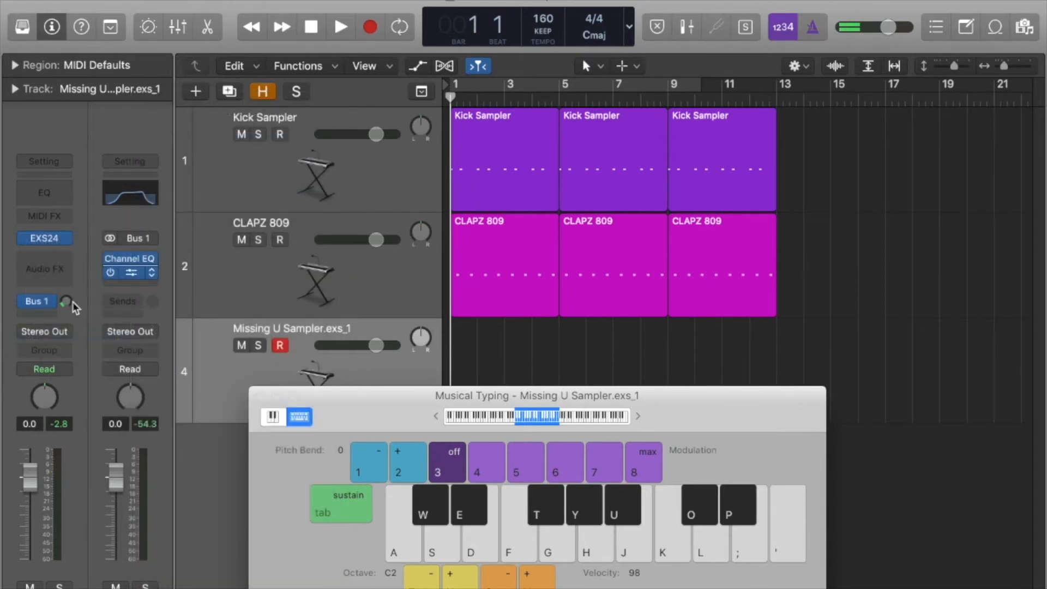
drag(64, 304, 63, 293)
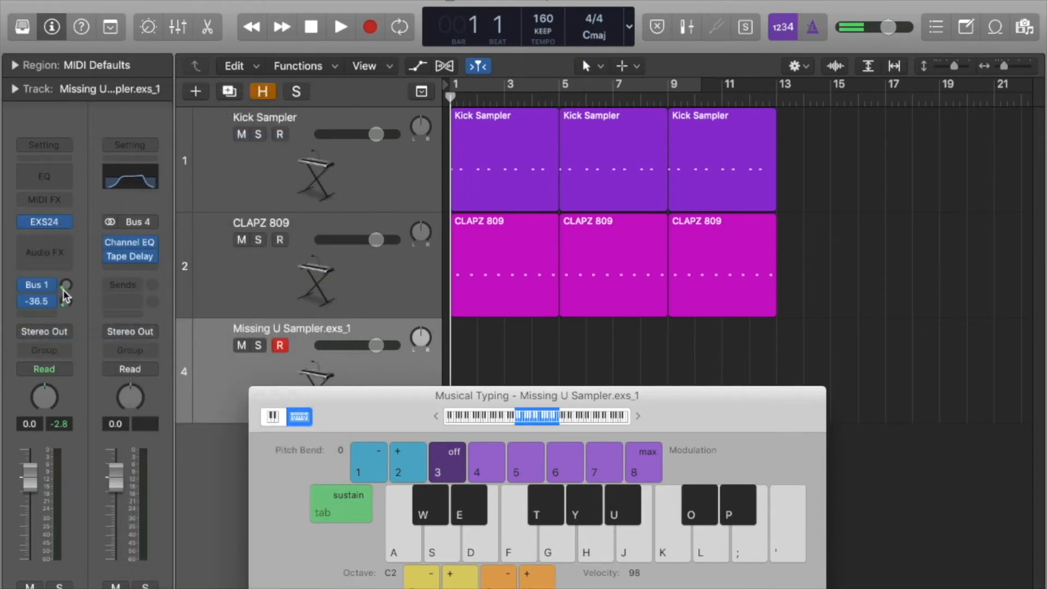
key(a)
key(h)
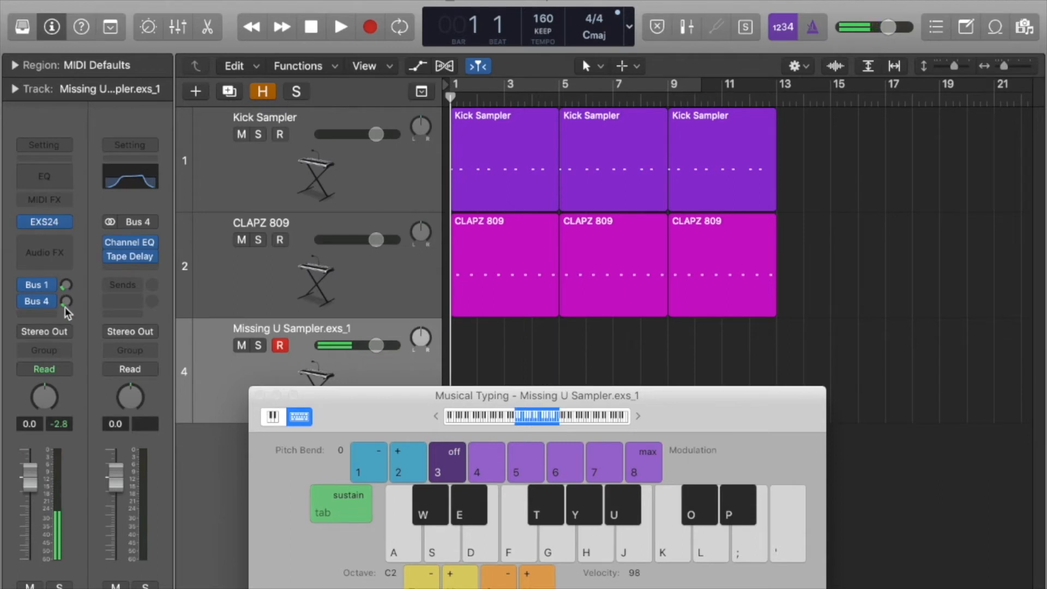
drag(64, 307, 63, 294)
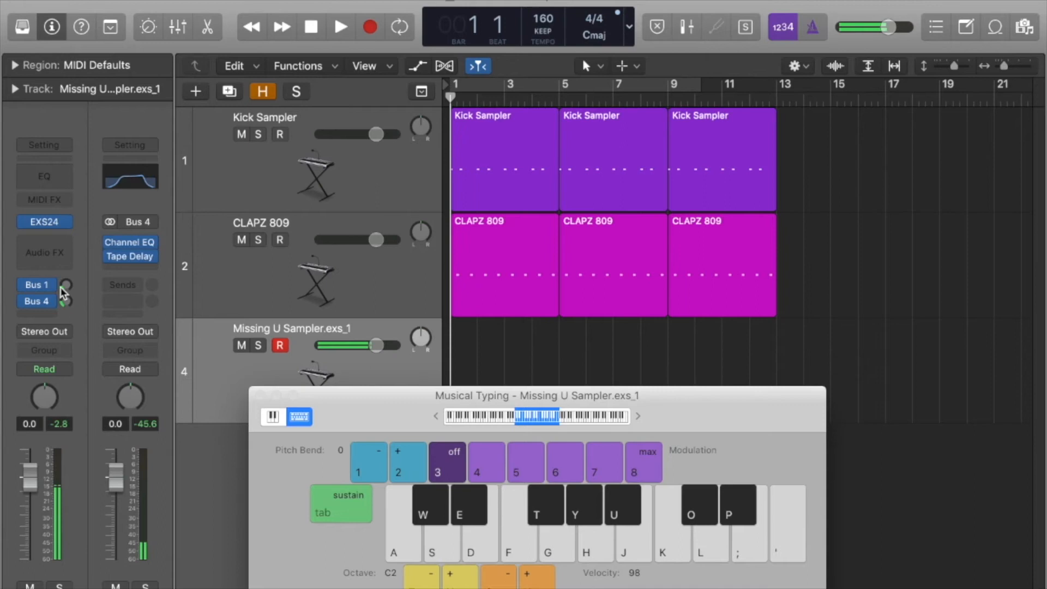
Adjust the volume in the sampler track's EXS24 instrument, close its window and test the first slice
click(45, 224)
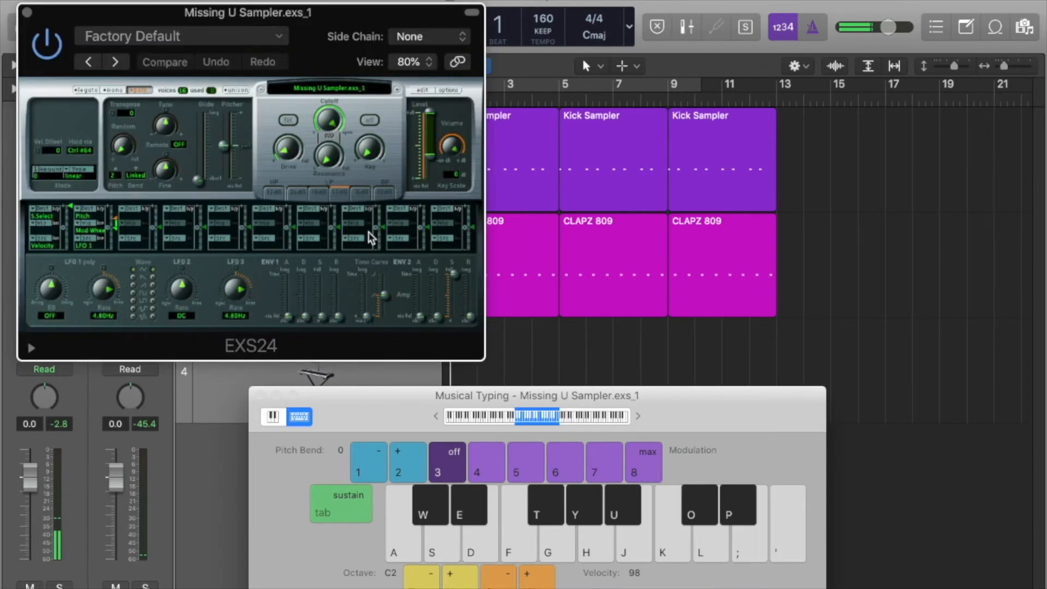
drag(456, 144, 456, 150)
key(a)
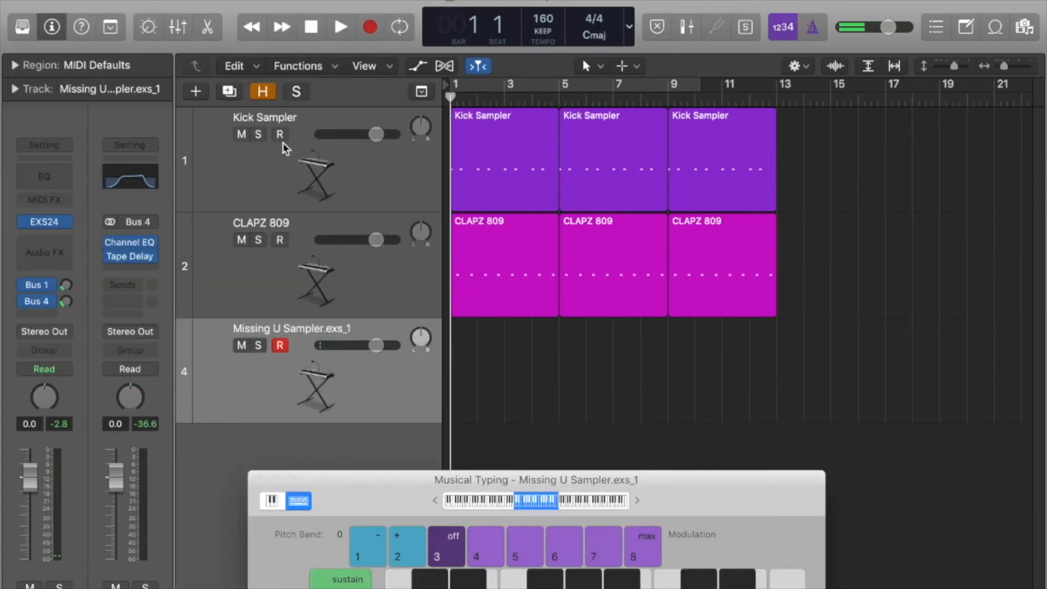
Audition several vocal slices on the sampler track and rehearse the chop pattern
key(a)
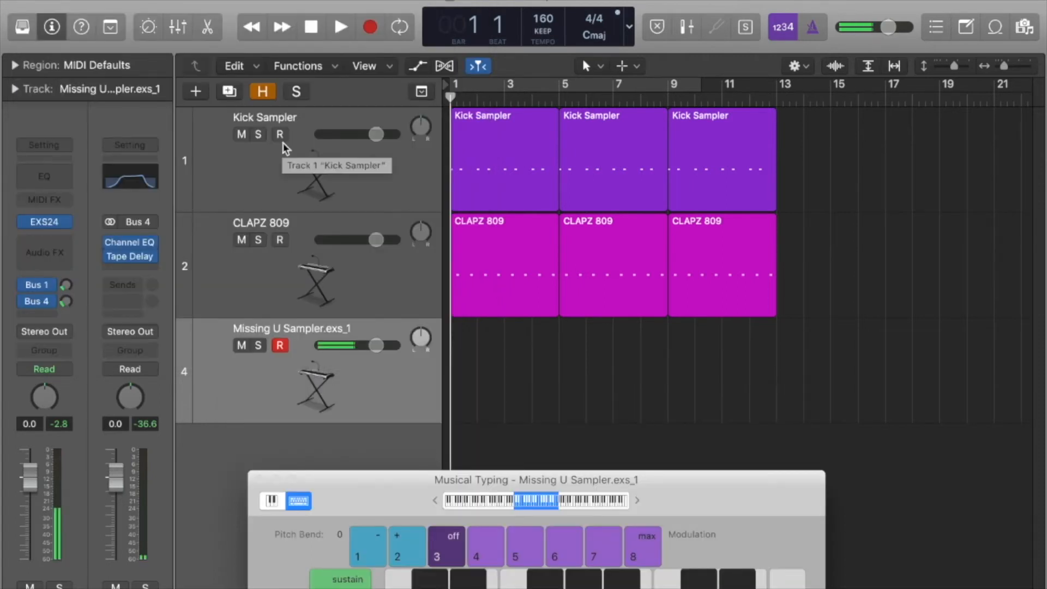
key(g)
key(w)
key(w)
key(w)
key(w)
key(g)
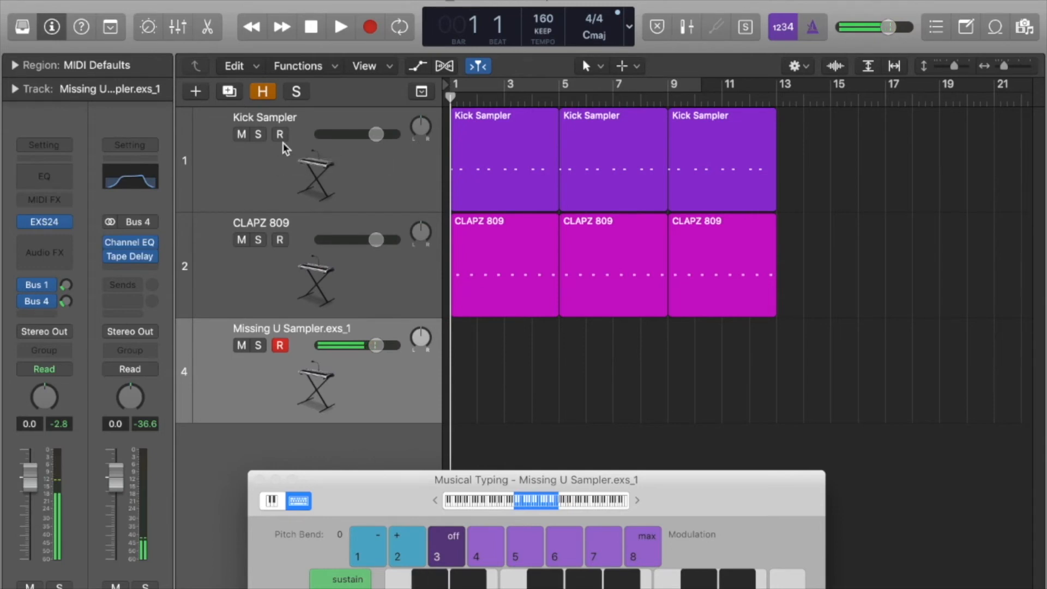
Record an eight-bar vocal chop pattern on the sampler track over the kick and clap regions, starting at bar 1
key(r)
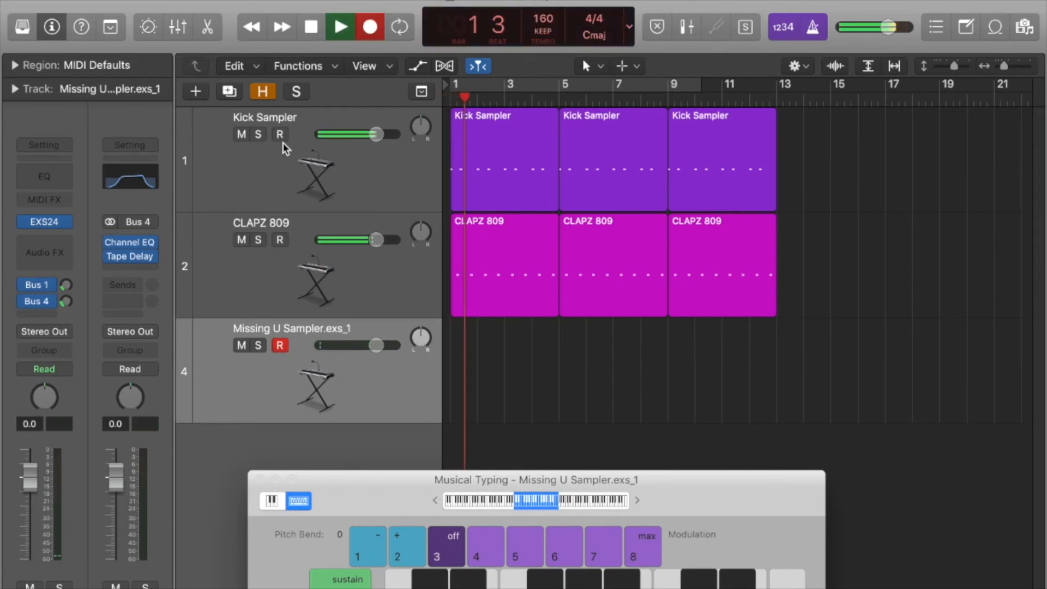
key(g)
key(w)
key(w)
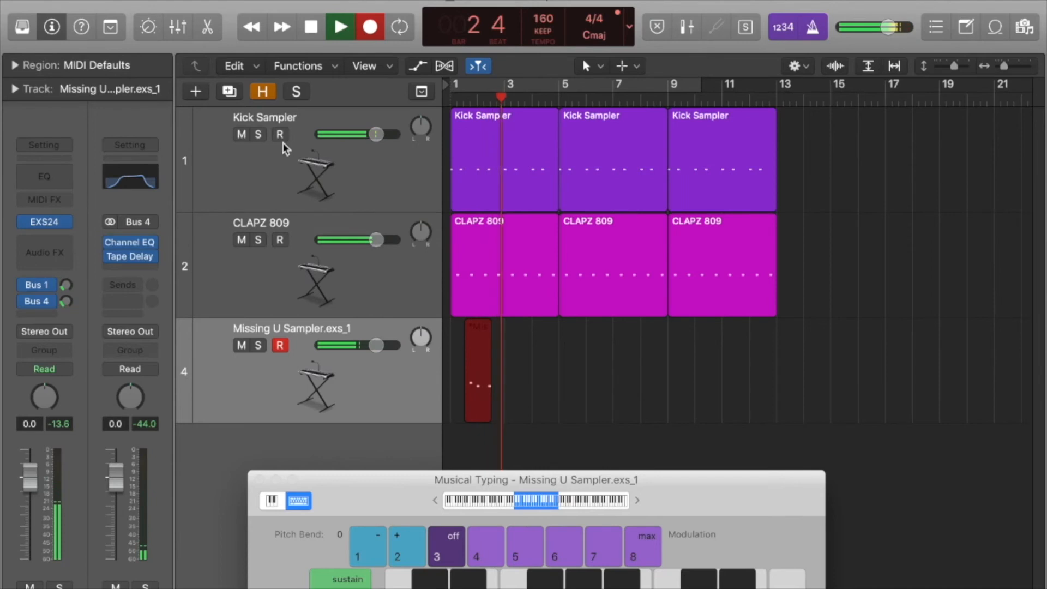
key(g)
key(w)
key(w)
key(l)
key(l)
key(k)
key(k)
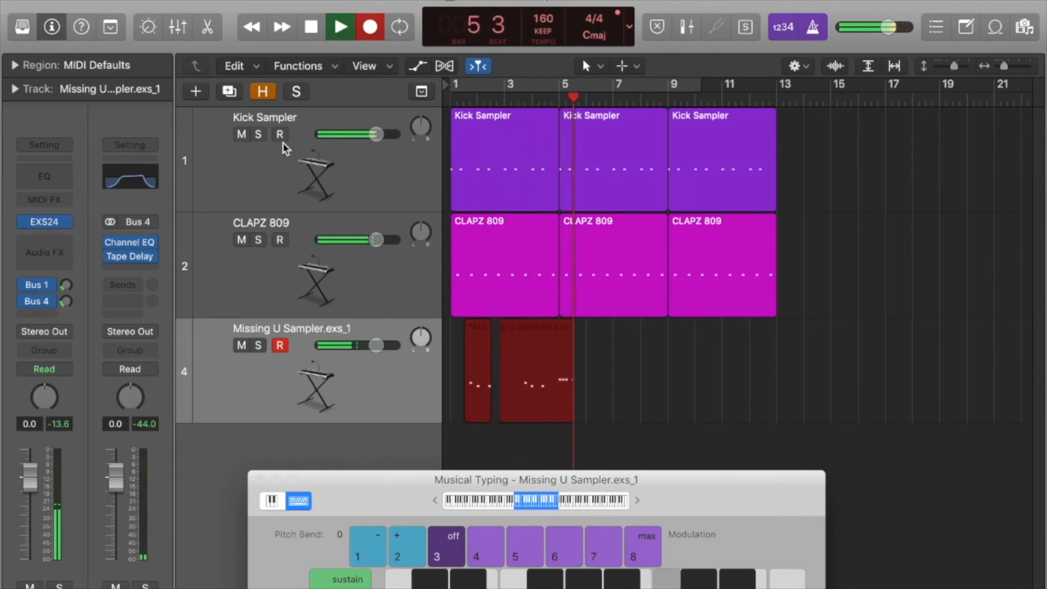
key(g)
key(w)
key(w)
key(k)
key(k)
key(w)
key(w)
key(space)
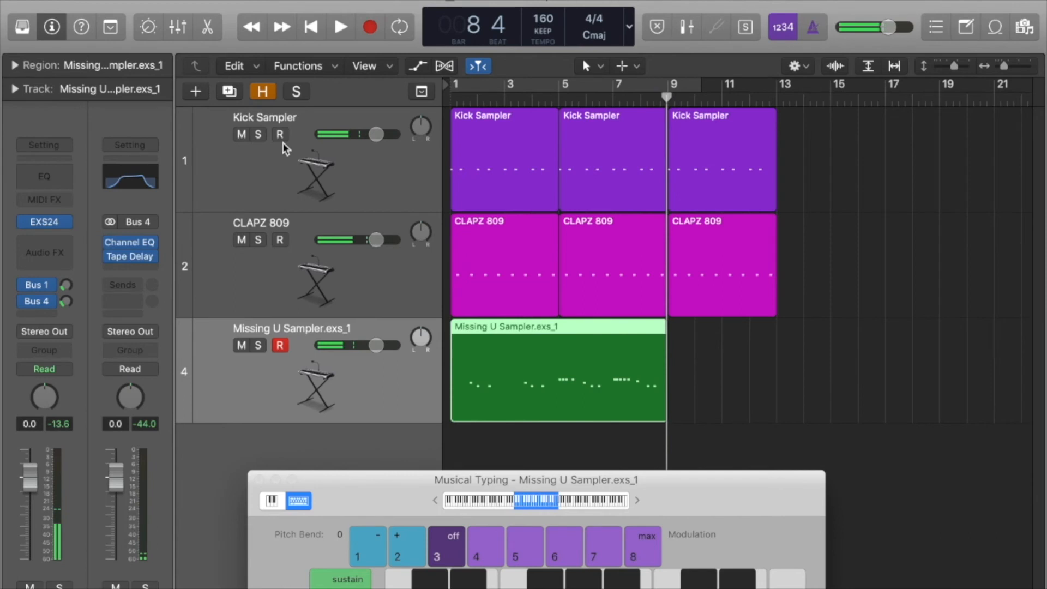
Hide the Musical Typing keyboard and play the recorded vocal chops from the start
key(super+k)
key(Return)
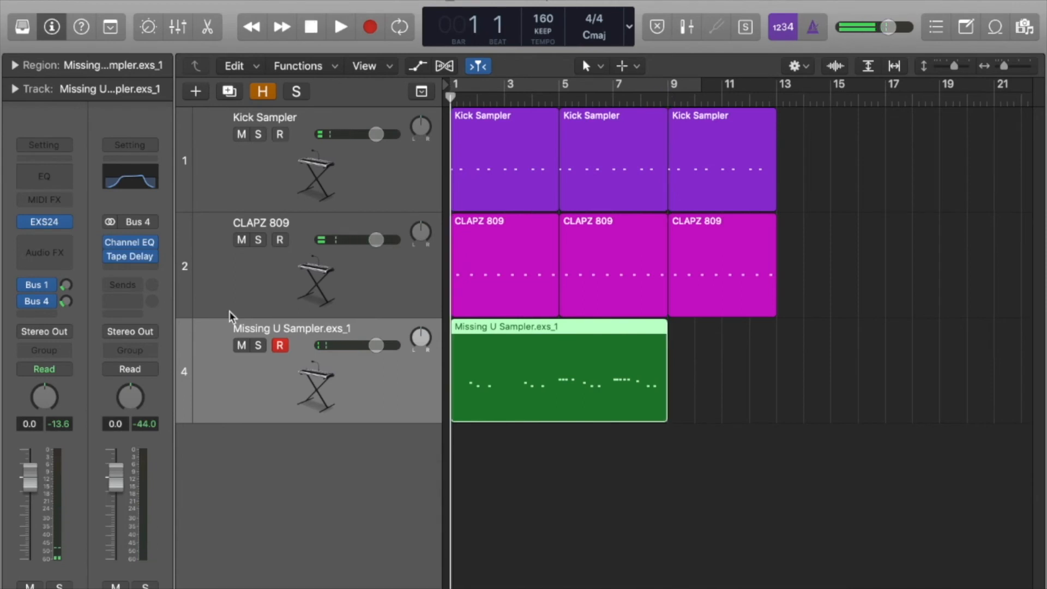
key(space)
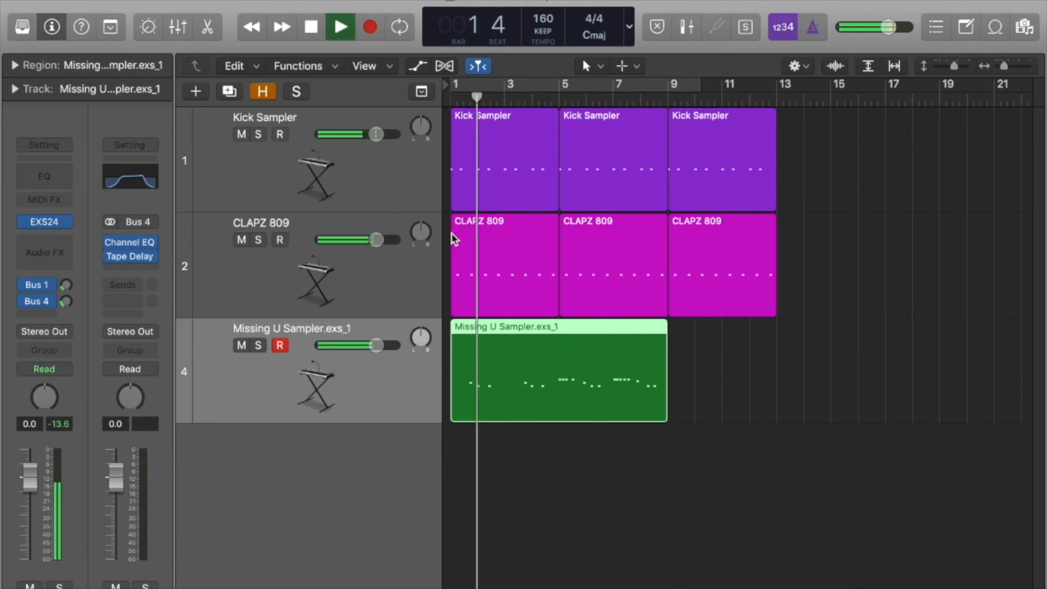
Raise the sampler track's Bus 1 send, lower its Bus 4 send and replay the beat from the start
drag(64, 285, 70, 265)
mouse_move(64, 301)
mouse_down()
mouse_move(112, 237)
mouse_move(64, 276)
mouse_move(116, 205)
mouse_move(54, 261)
mouse_move(58, 313)
mouse_up()
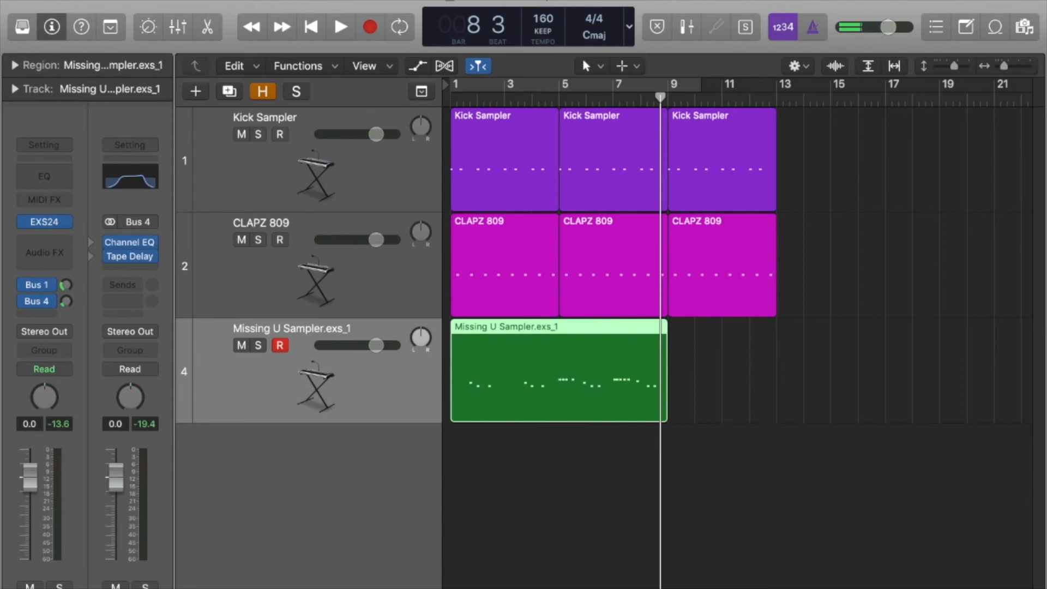
key(Return)
key(space)
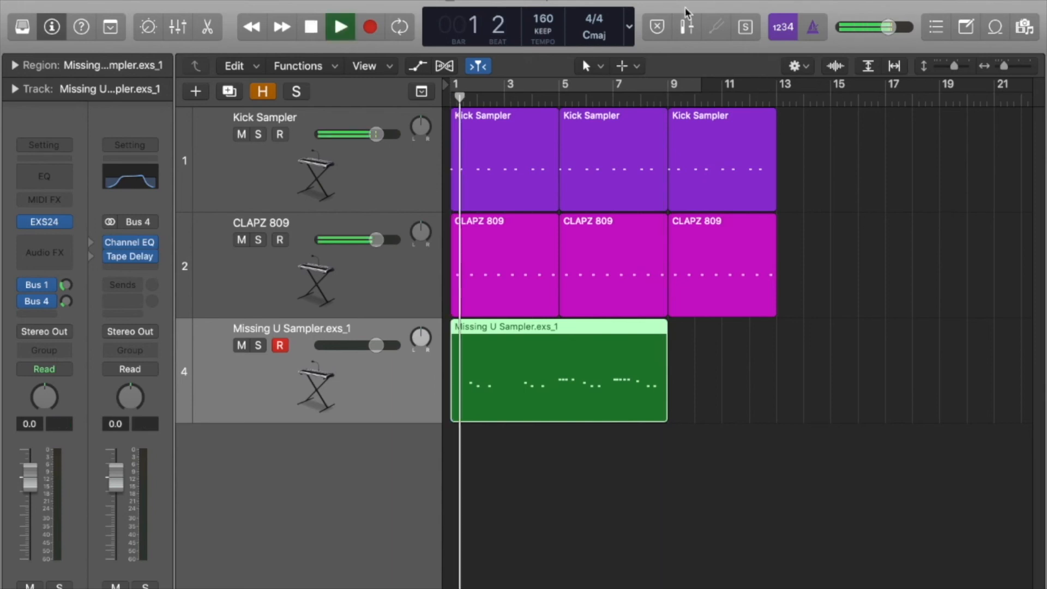
Colour the recorded vocal chop region blue and close the colour palette
key(alt+c)
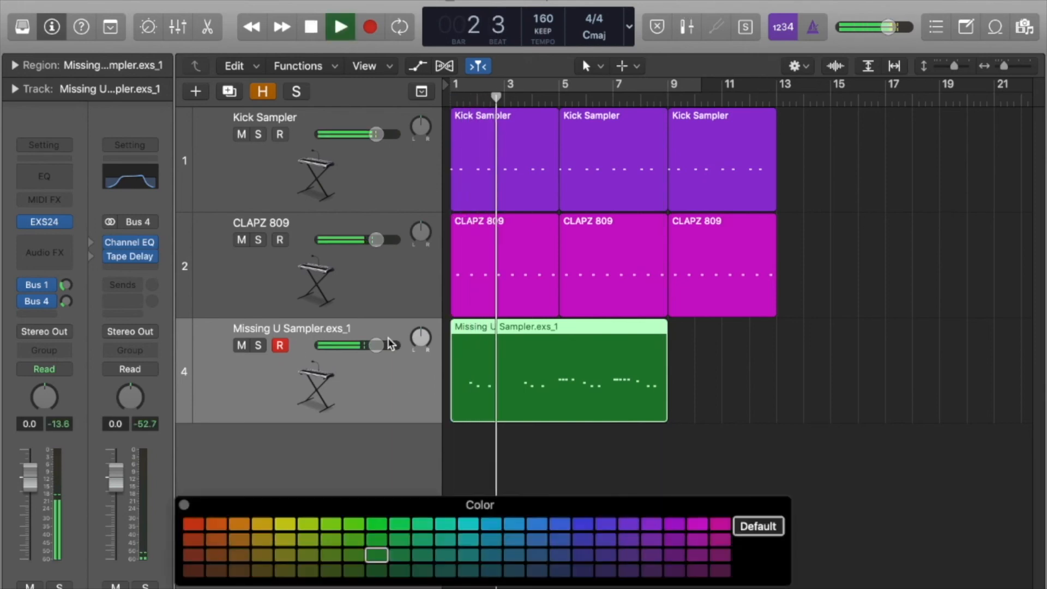
click(552, 528)
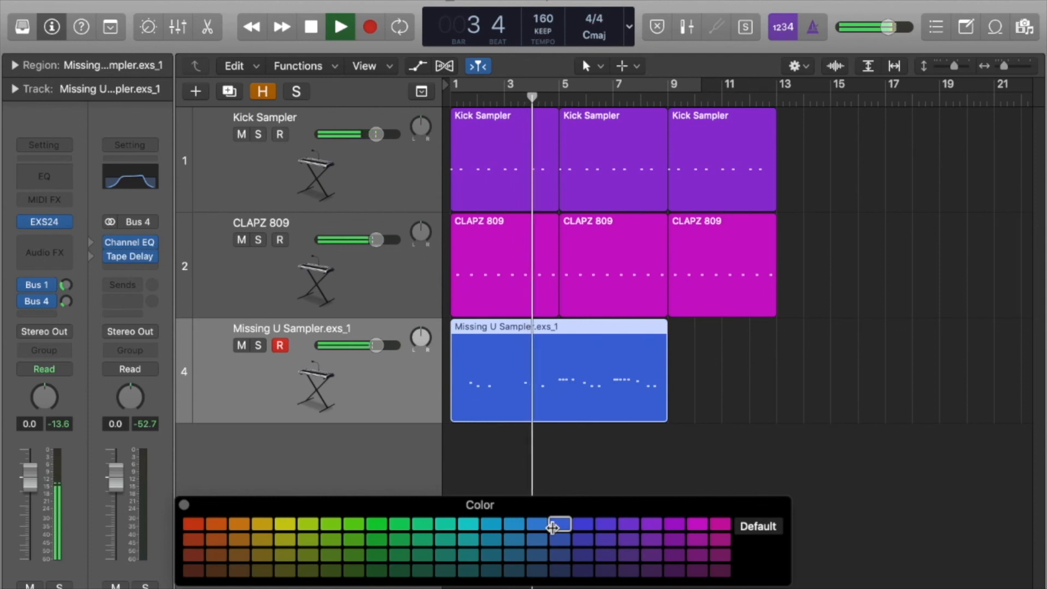
key(alt+c)
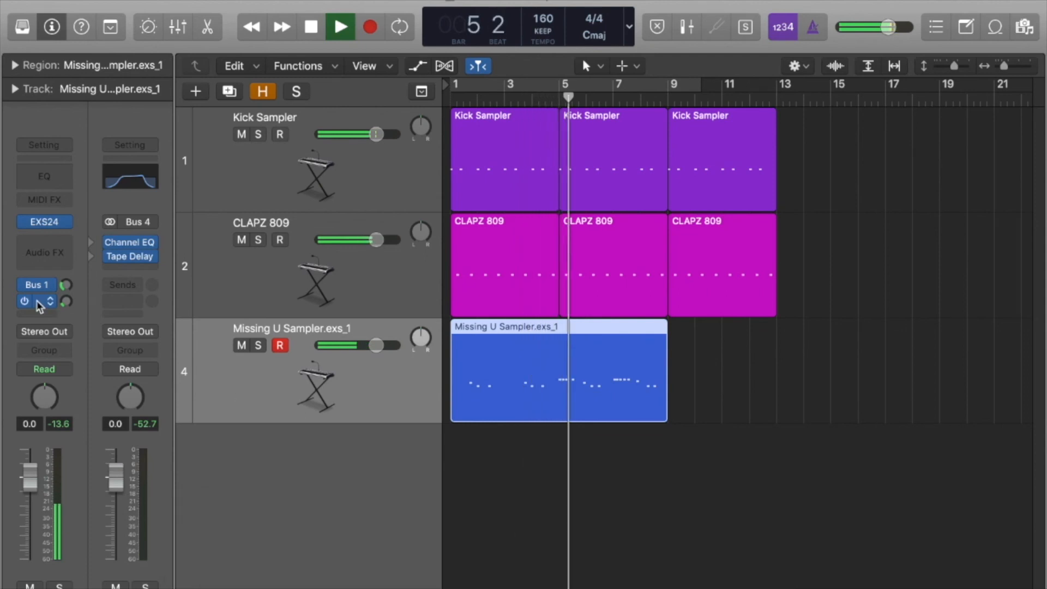
Raise the sampler track's Bus 4 send to -5.1 during playback
drag(64, 302, 64, 289)
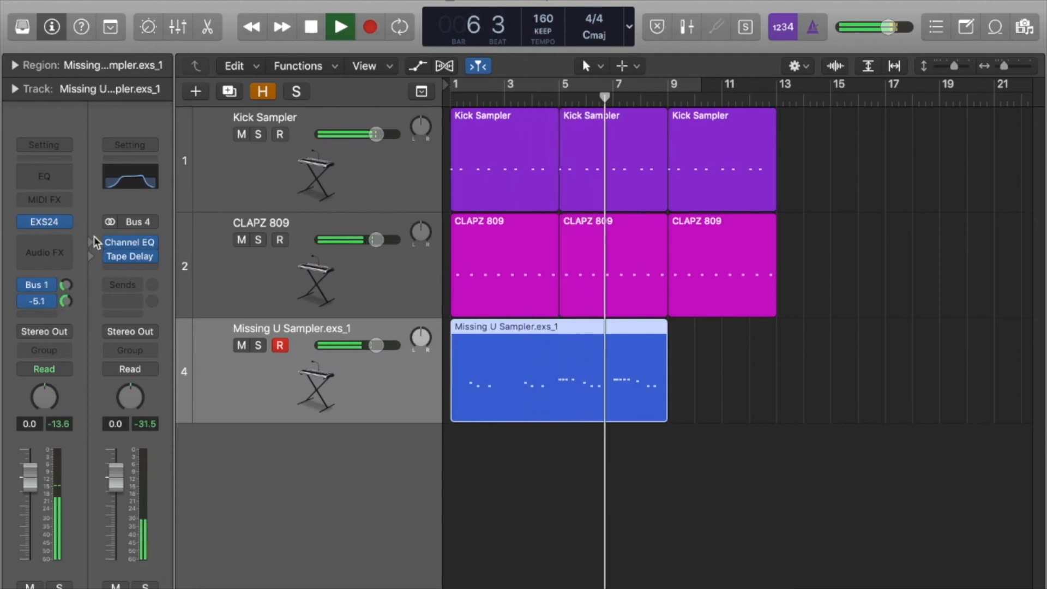